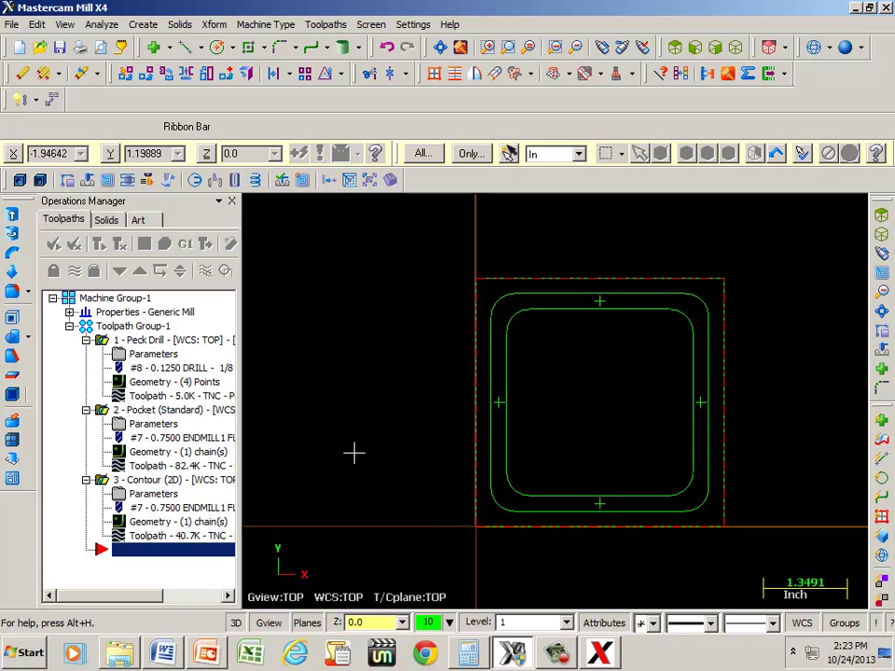
Switch to the Isometric (WCS) view and zoom so the part and its toolpaths fit the screen
left_click(735, 49)
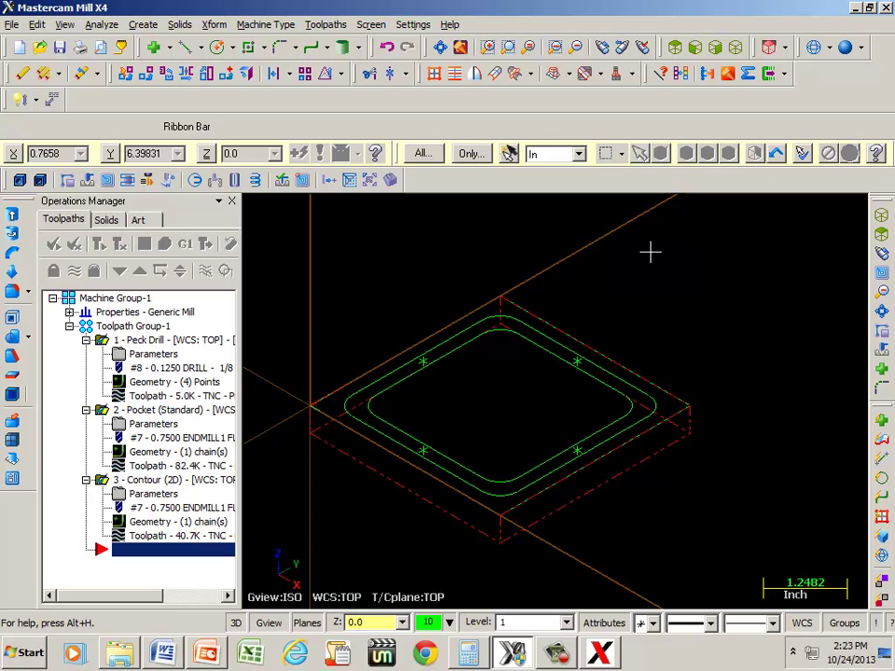
key("alt+F1")
key("alt+F2")
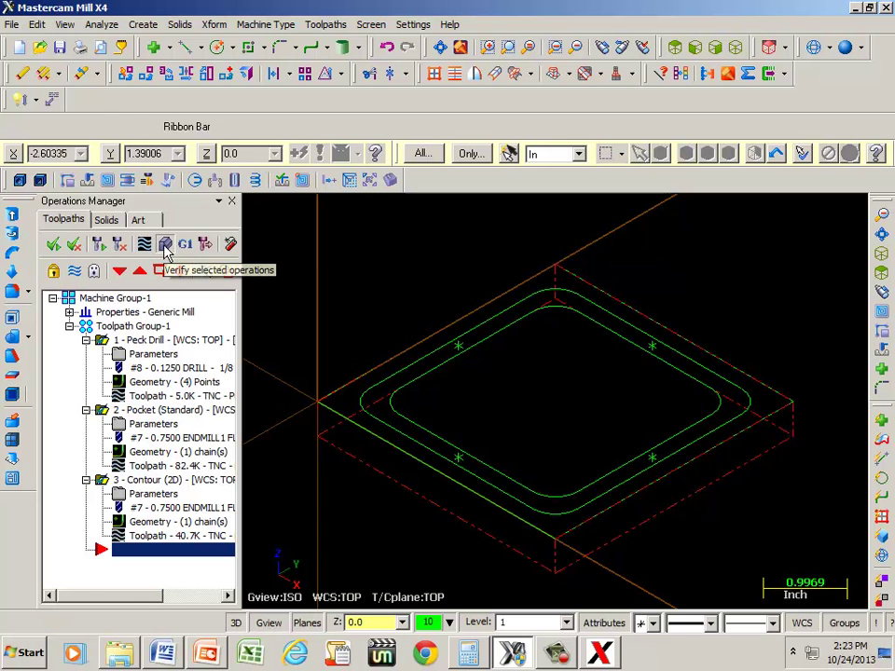
left_click(165, 245)
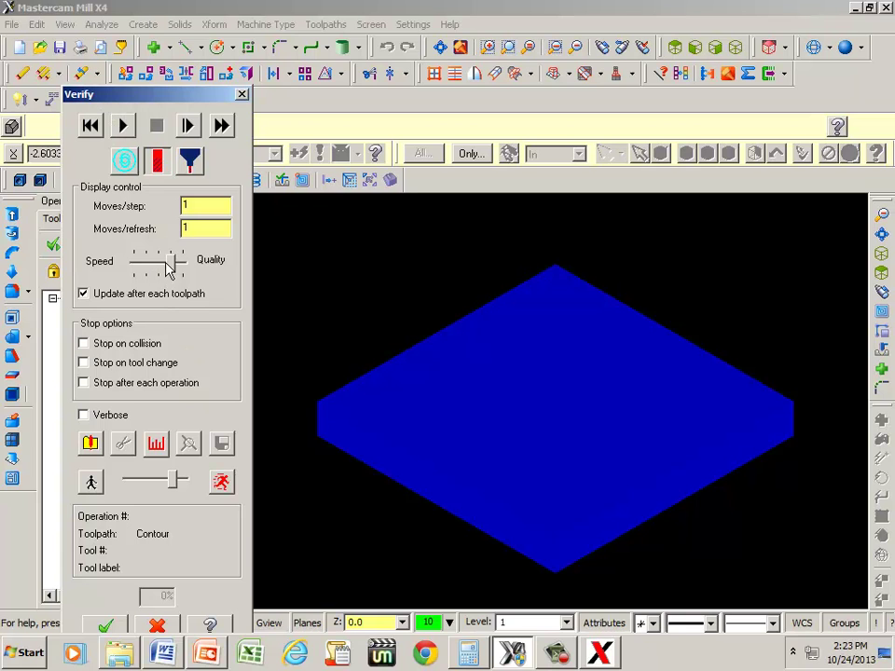
left_click_drag(169, 264, 185, 264)
left_click_drag(175, 479, 149, 491)
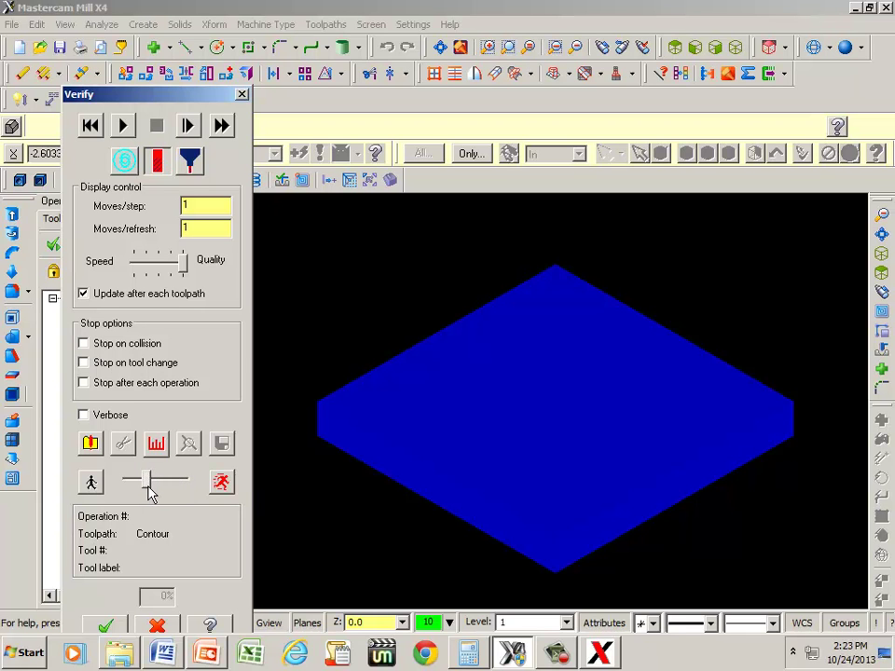
left_click(122, 125)
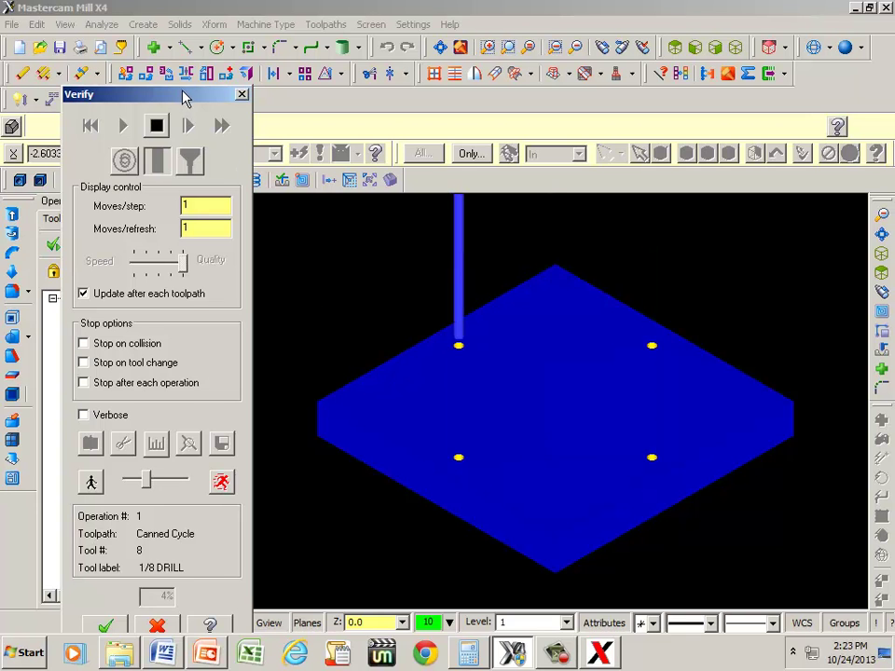
left_click_drag(183, 97, 228, 108)
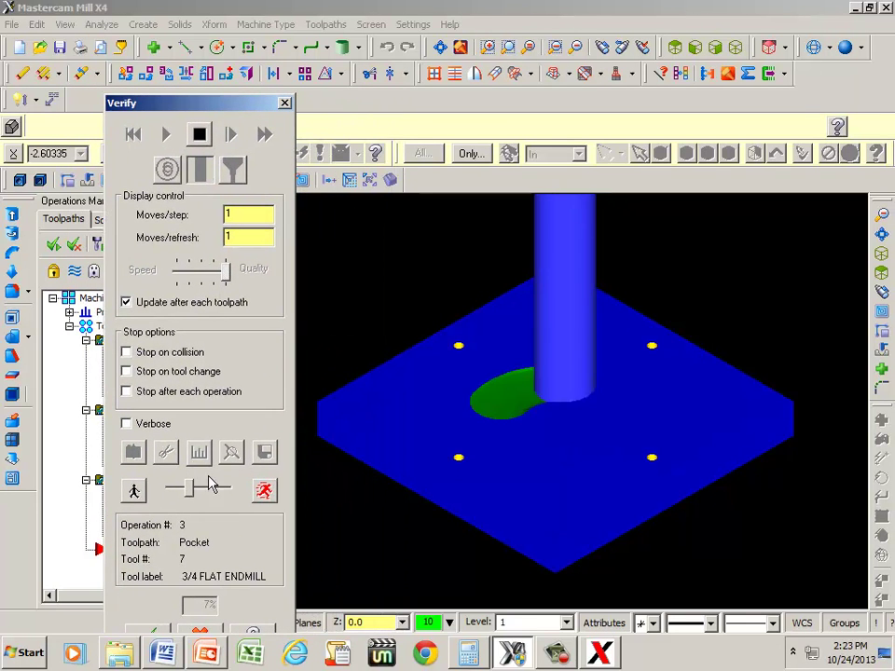
left_click_drag(190, 485, 226, 494)
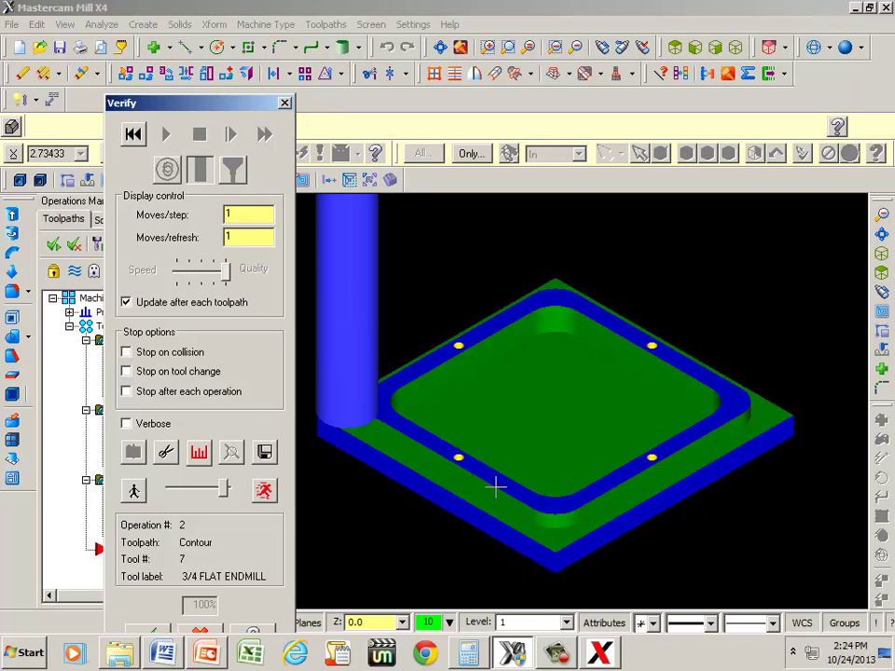
Close the simulation and reorder operations to Pocket (Standard), Contour (2D), then Peck Drill
left_click(285, 105)
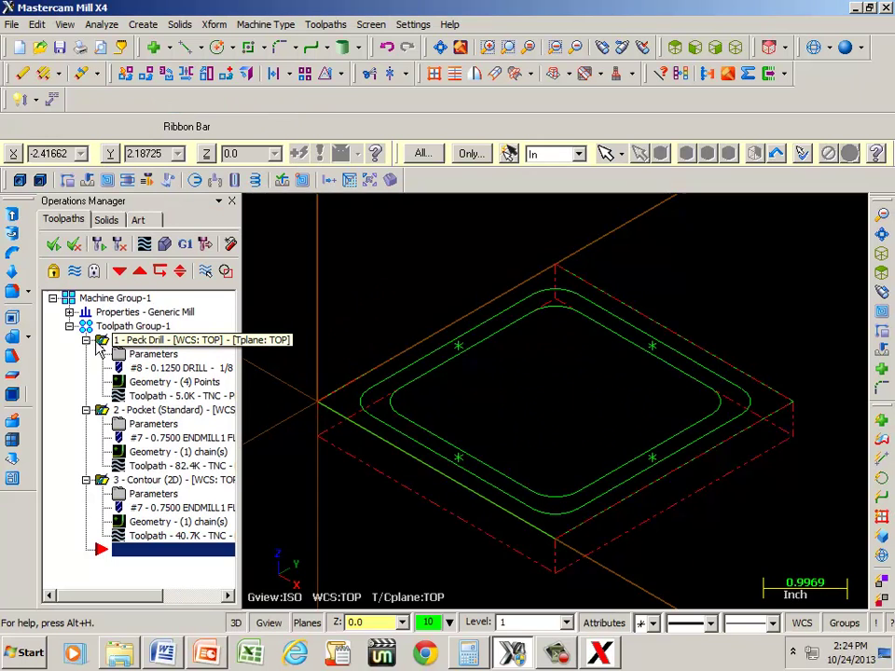
left_click_drag(130, 346, 98, 484)
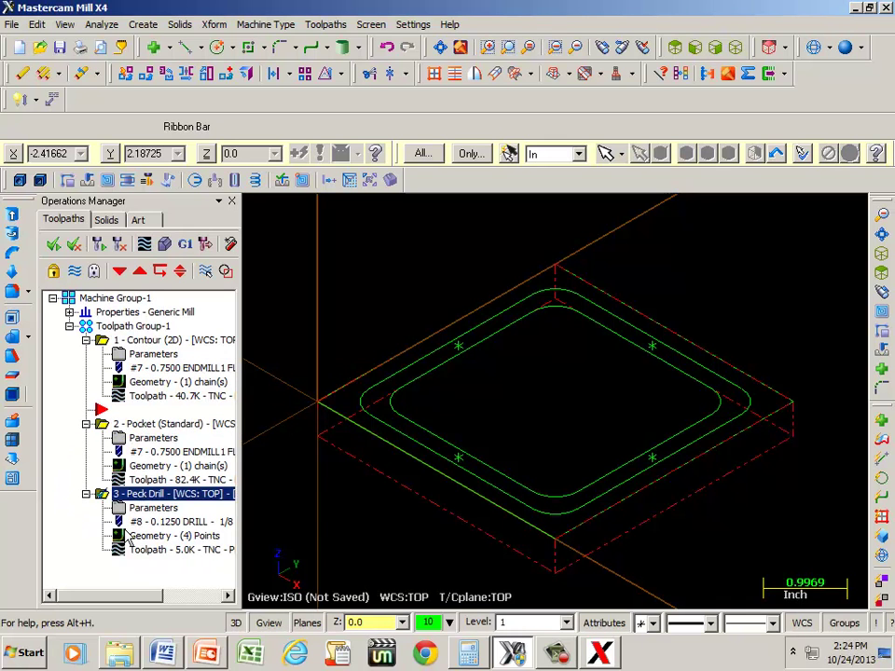
left_click_drag(101, 410, 101, 549)
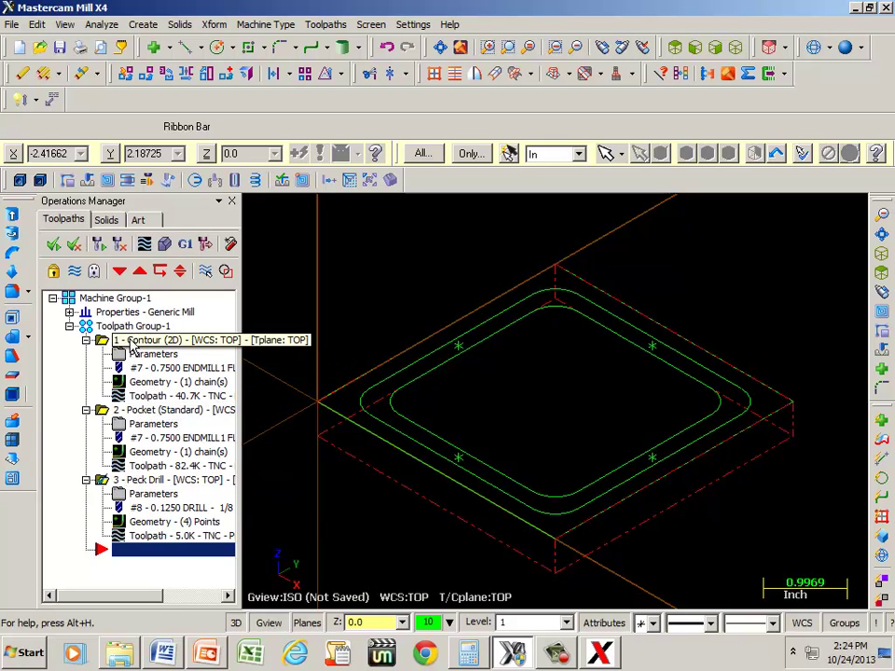
left_click(101, 410)
left_click_drag(117, 415, 103, 328)
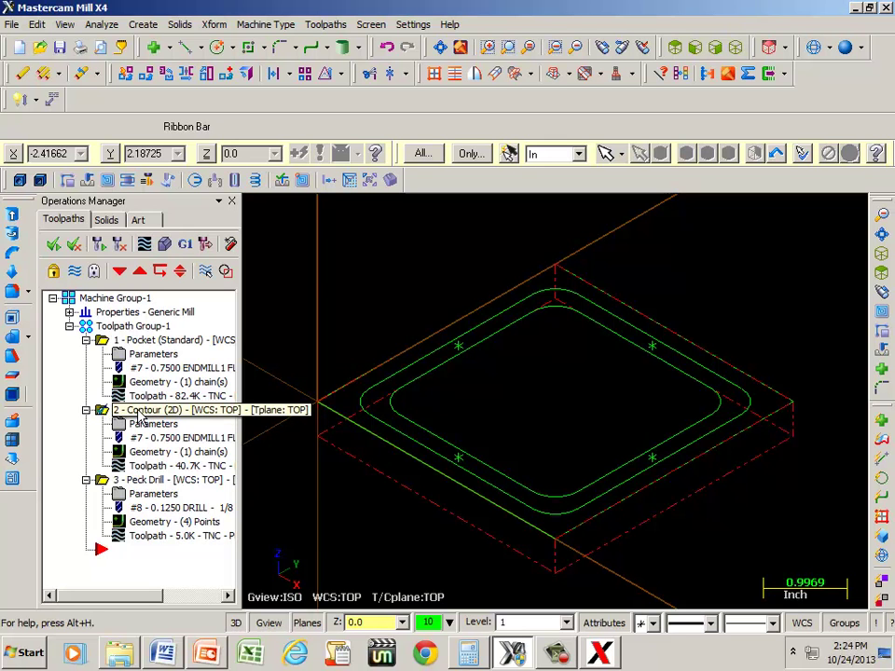
left_click(164, 244)
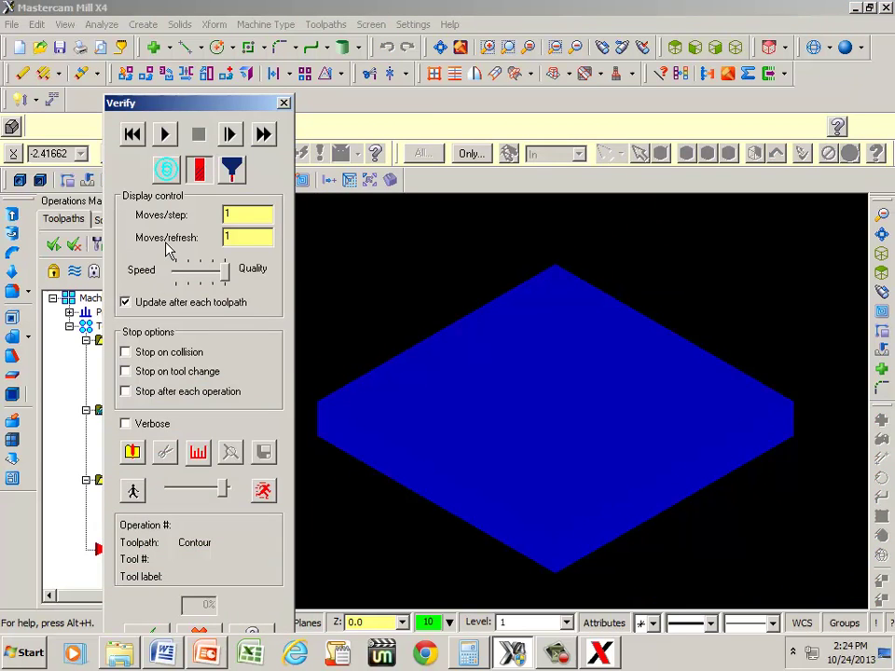
left_click(166, 136)
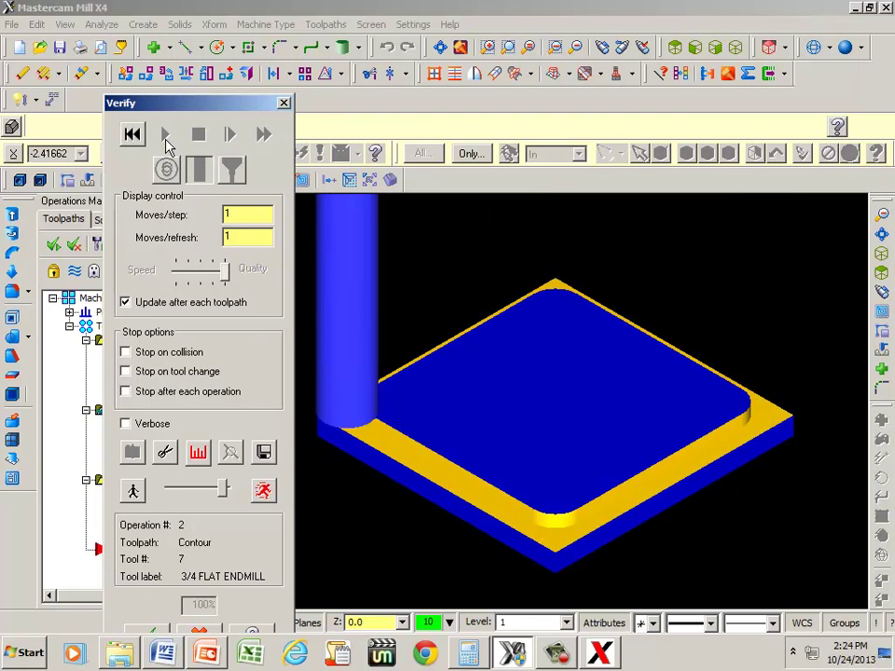
left_click(284, 105)
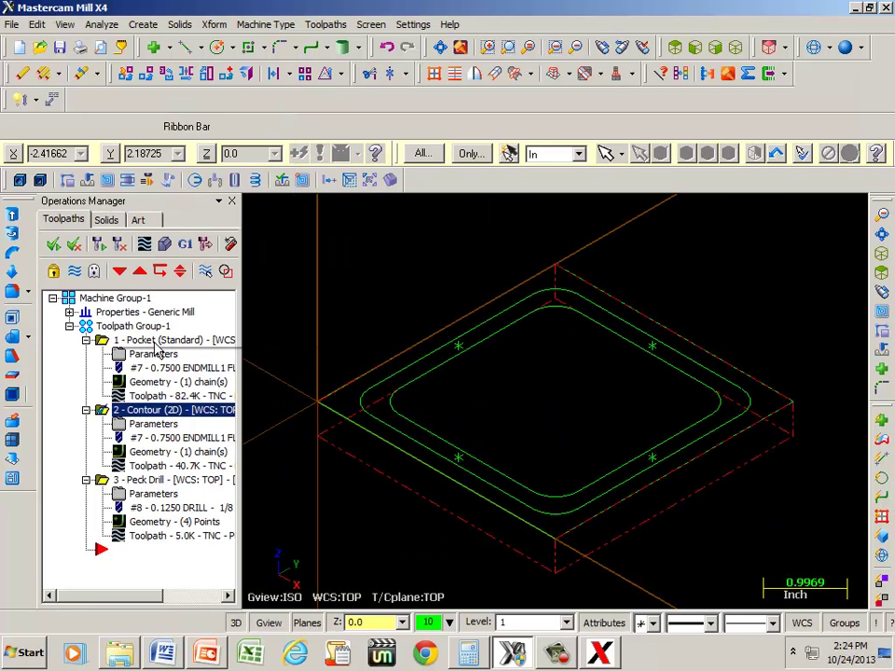
left_click(104, 342)
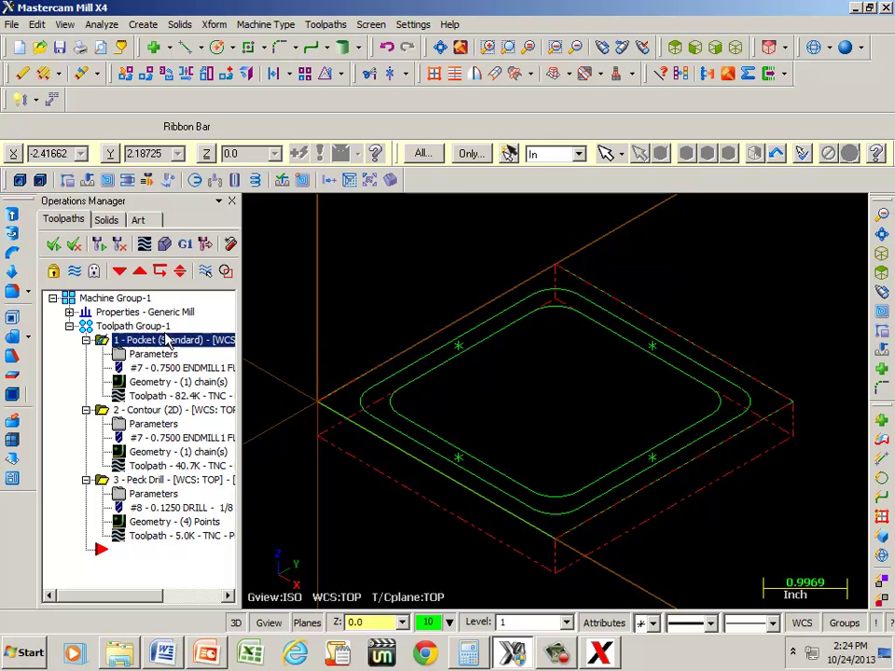
left_click(122, 181)
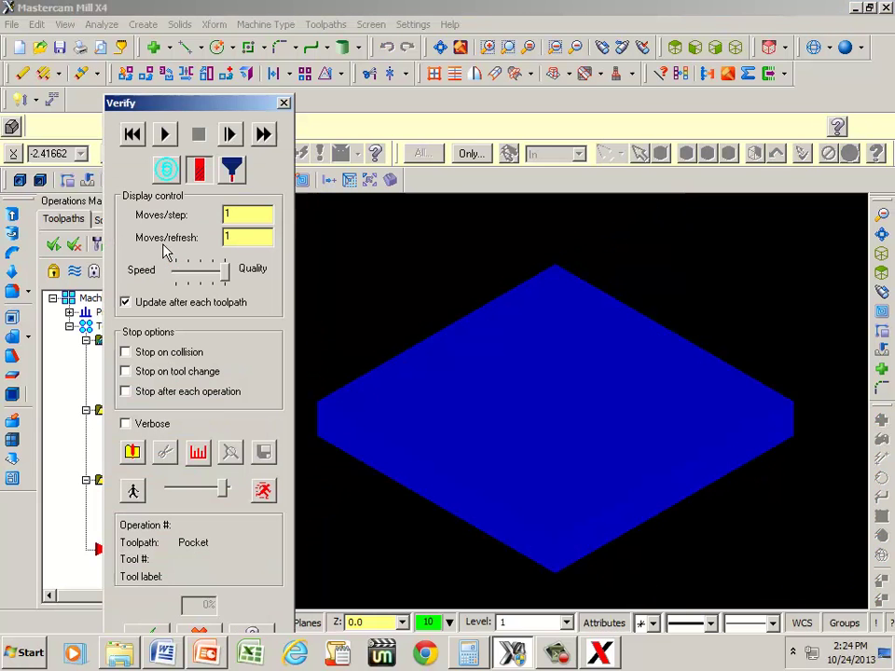
left_click(165, 134)
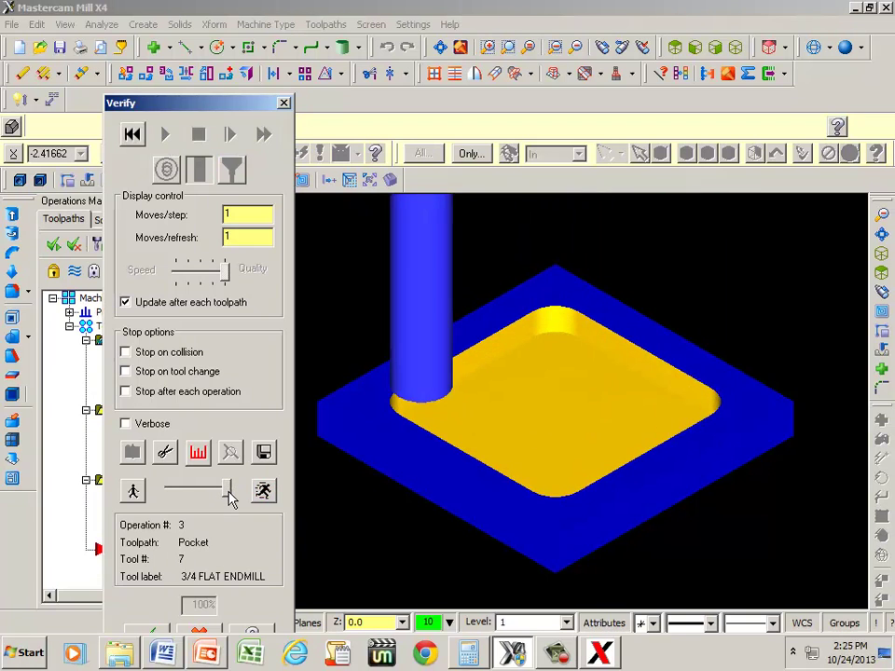
left_click(284, 103)
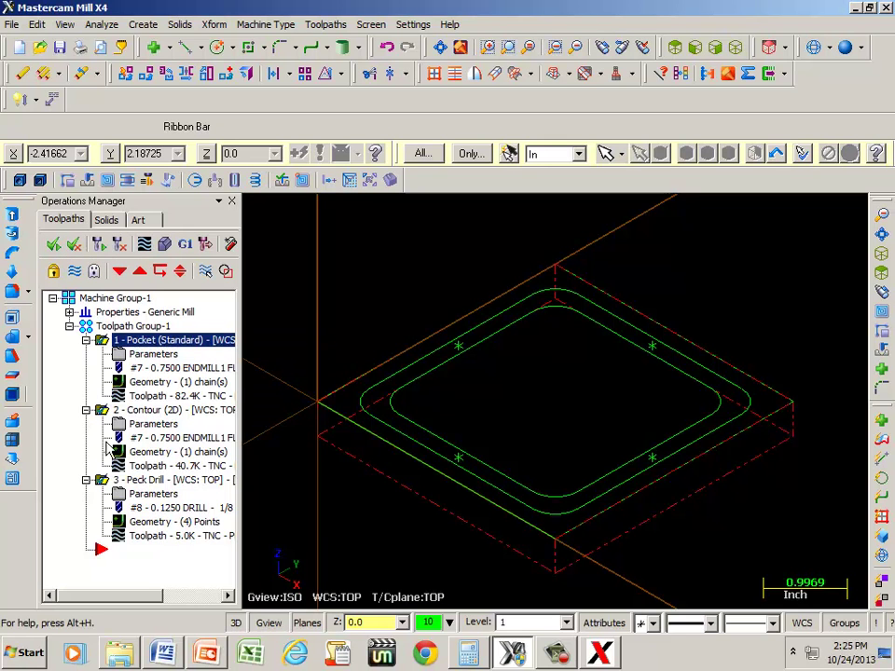
left_click(165, 246)
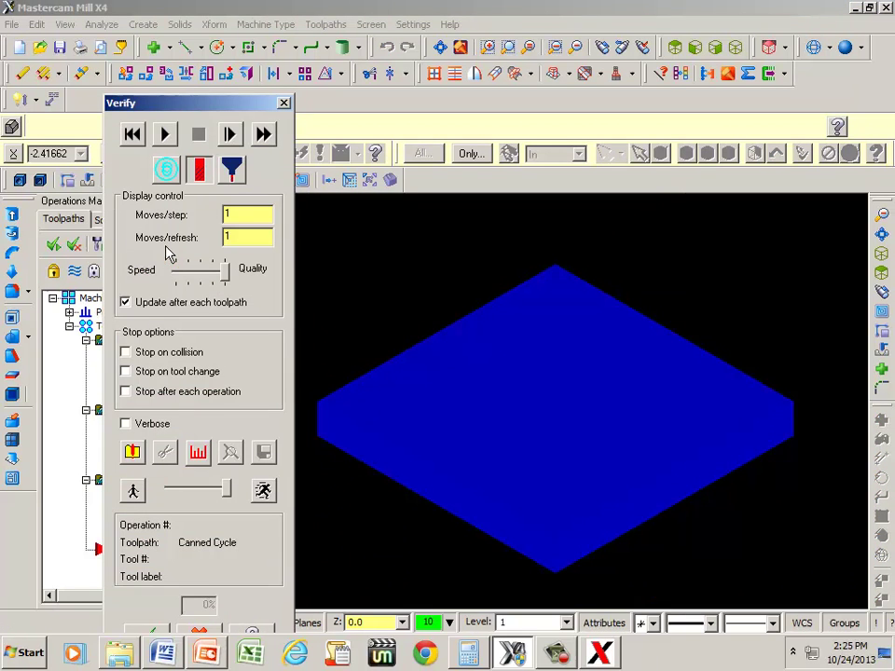
left_click(165, 135)
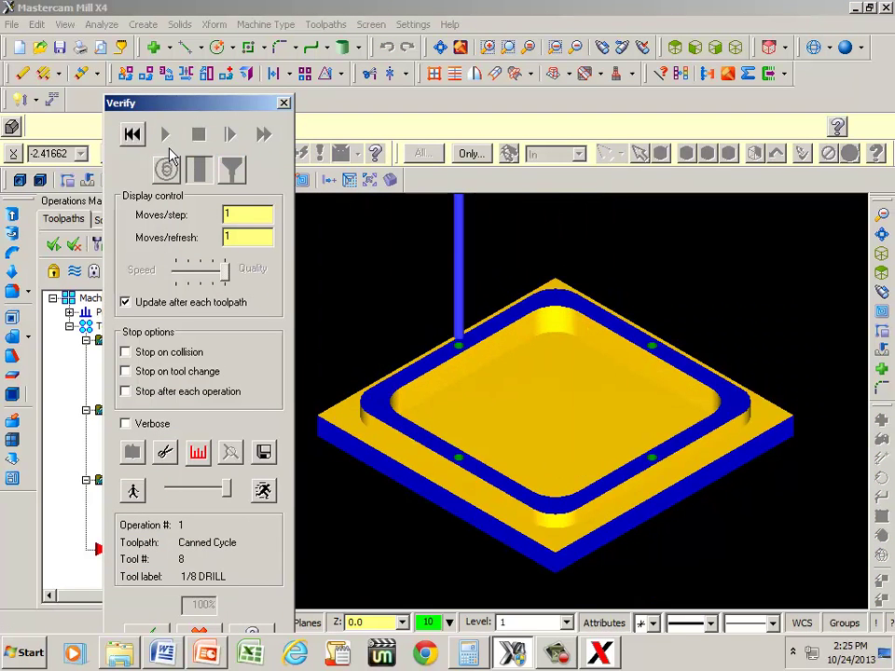
left_click(283, 102)
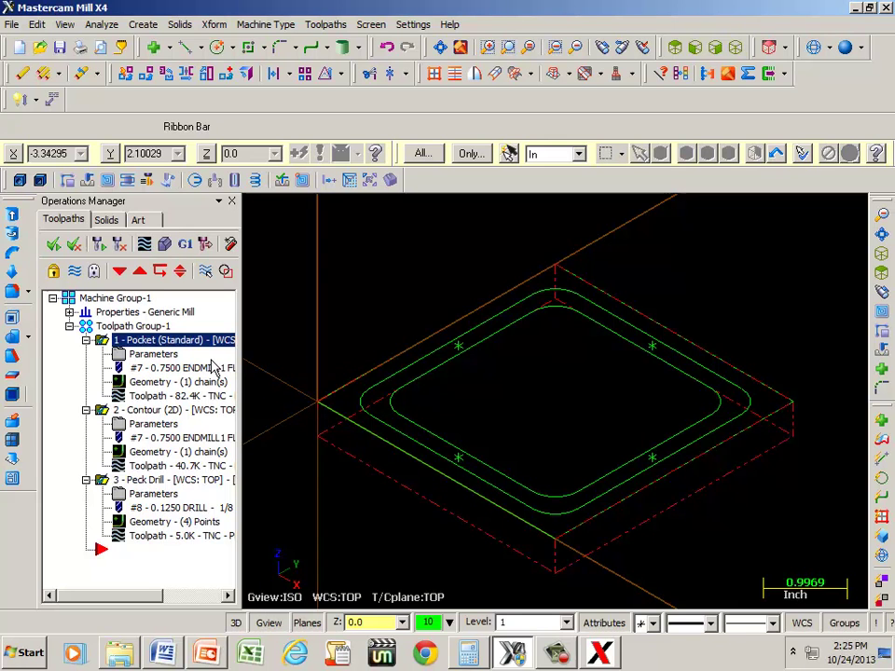
left_click(144, 244)
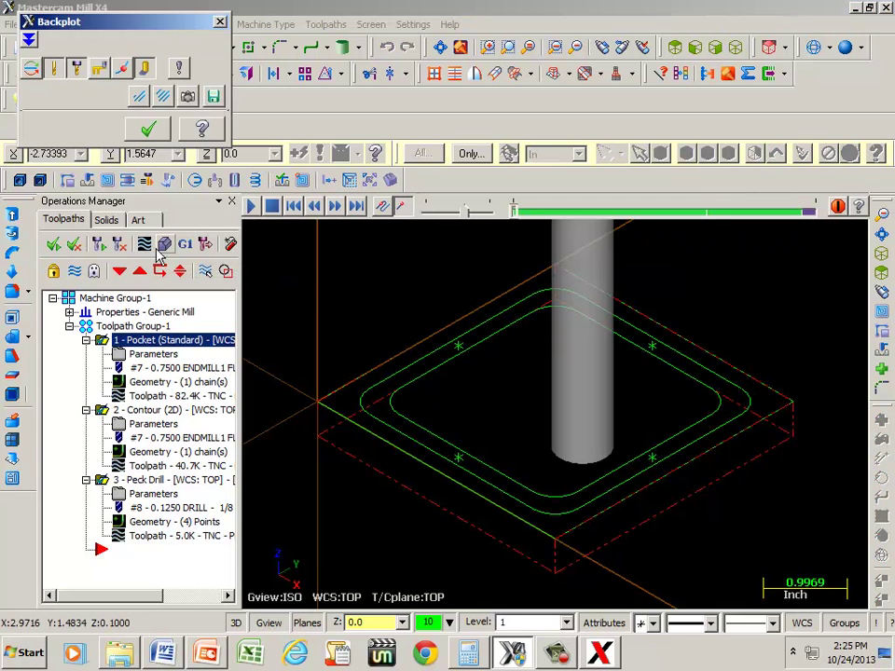
left_click(29, 42)
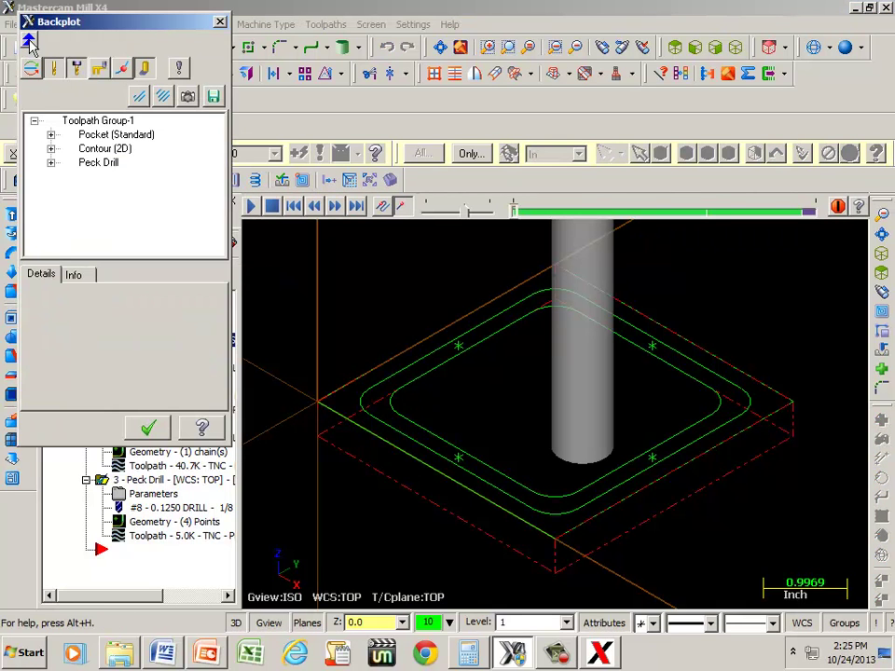
left_click(74, 275)
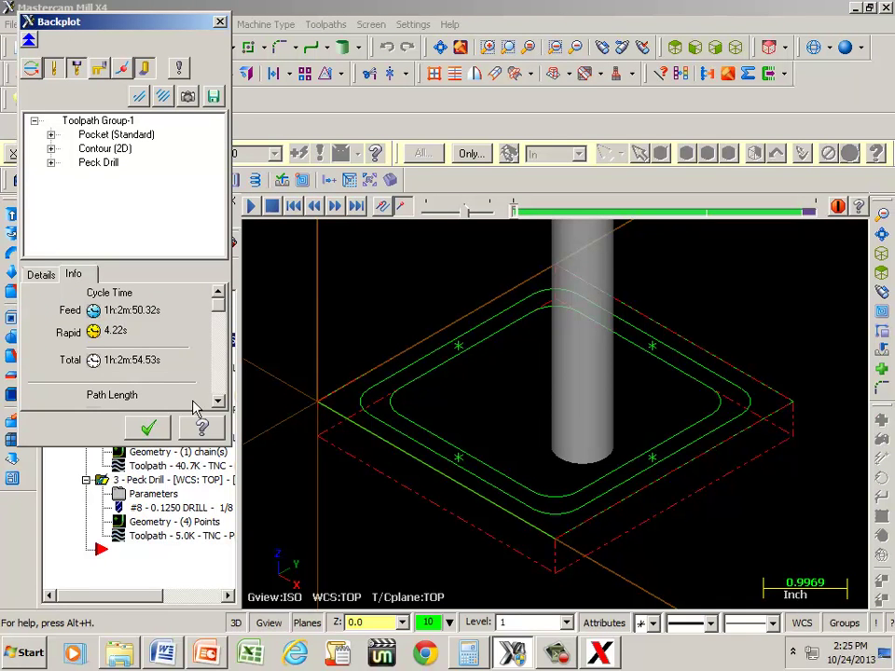
left_click(220, 23)
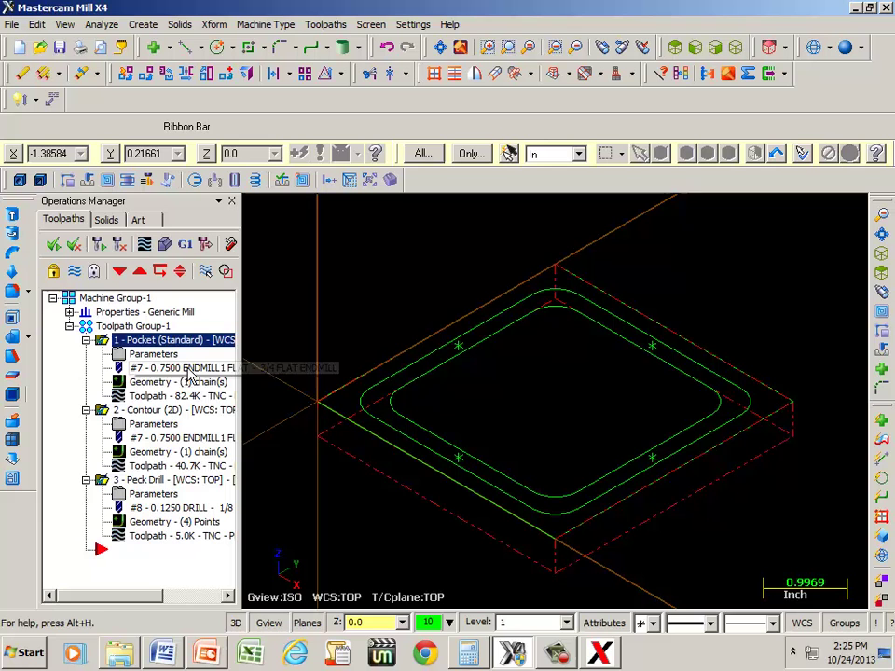
Give the Pocket operation feed rate 30, plunge rate 15 and rapid retract
left_click(157, 362)
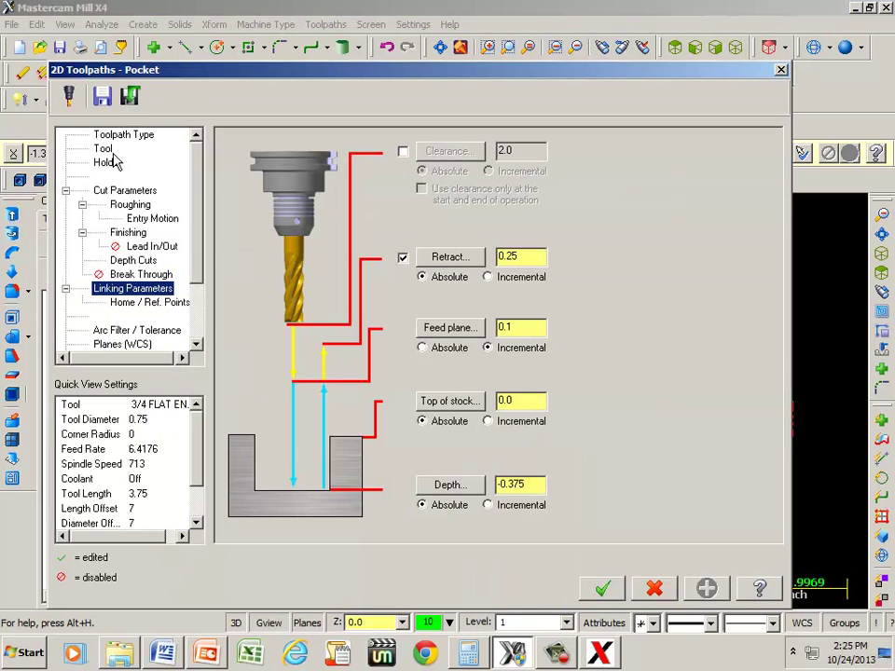
left_click(104, 149)
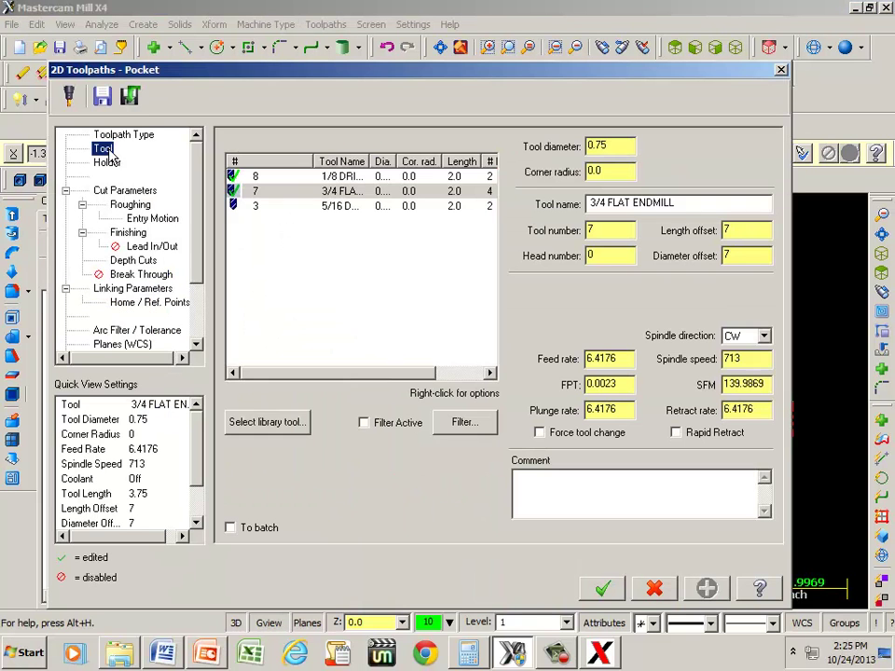
left_click_drag(620, 358, 524, 356)
type("30")
left_click_drag(621, 409, 523, 411)
type("15")
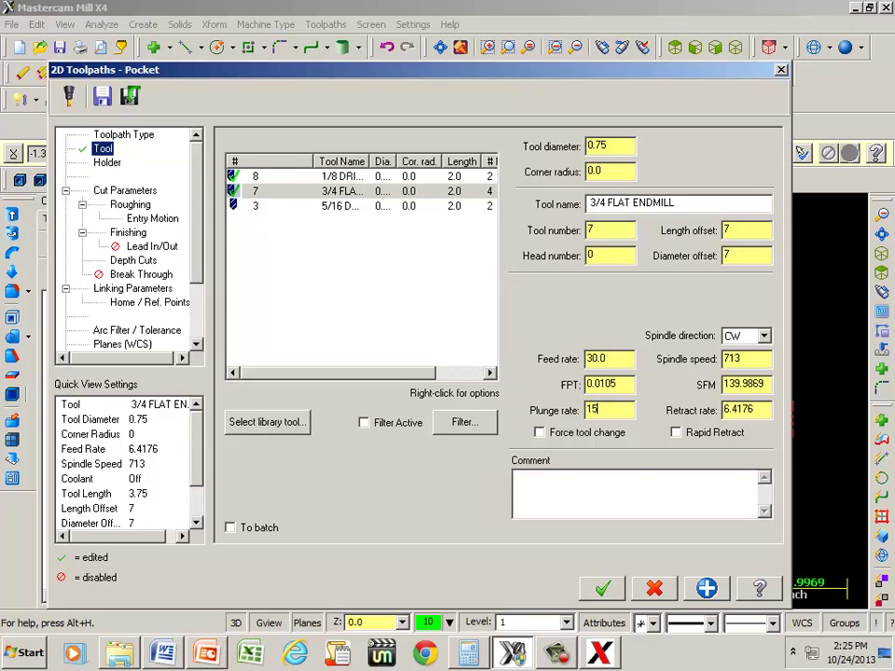
left_click(675, 433)
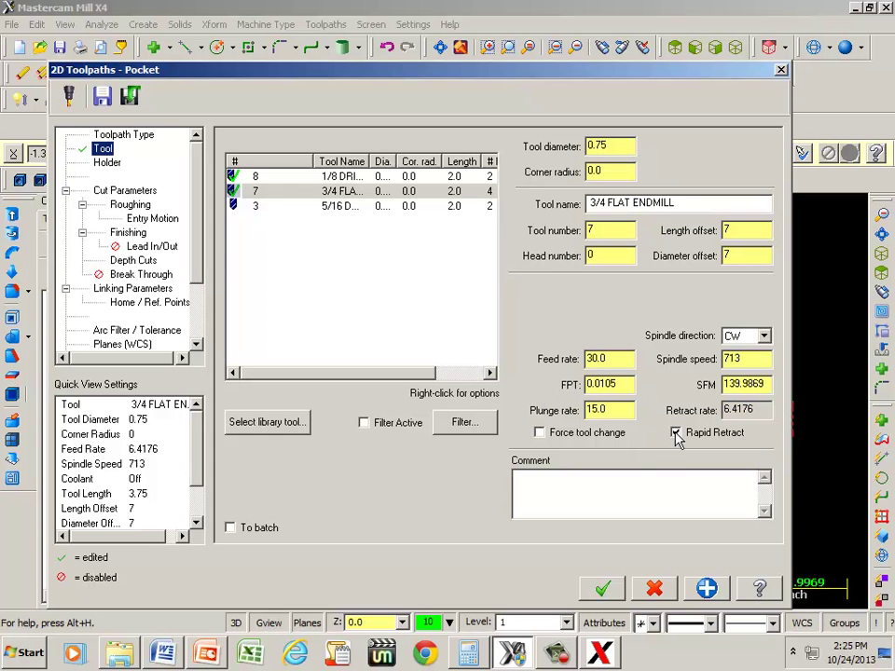
left_click(602, 588)
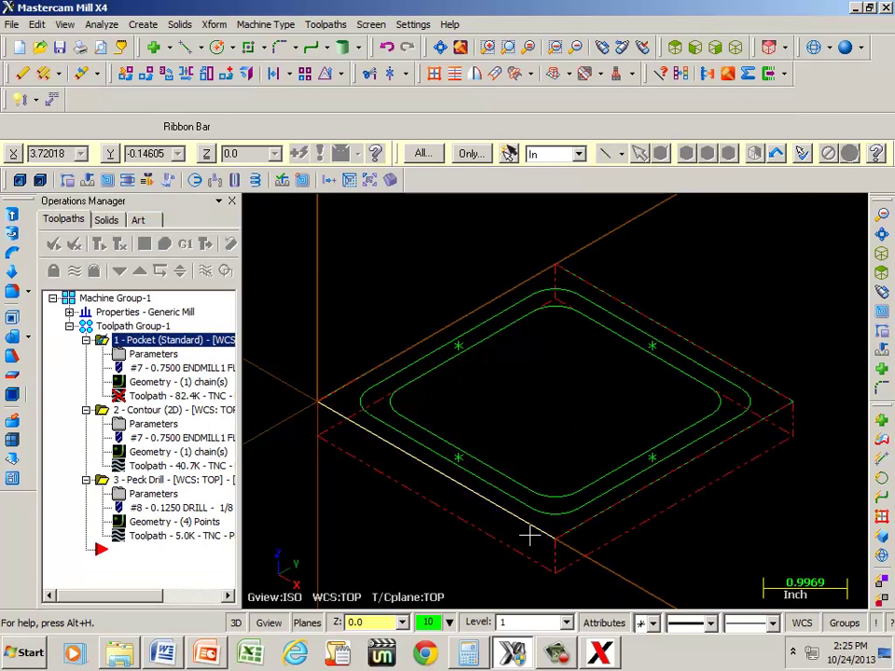
Give the Contour operation feed rate 30, plunge rate 15 and rapid retract
left_click(147, 425)
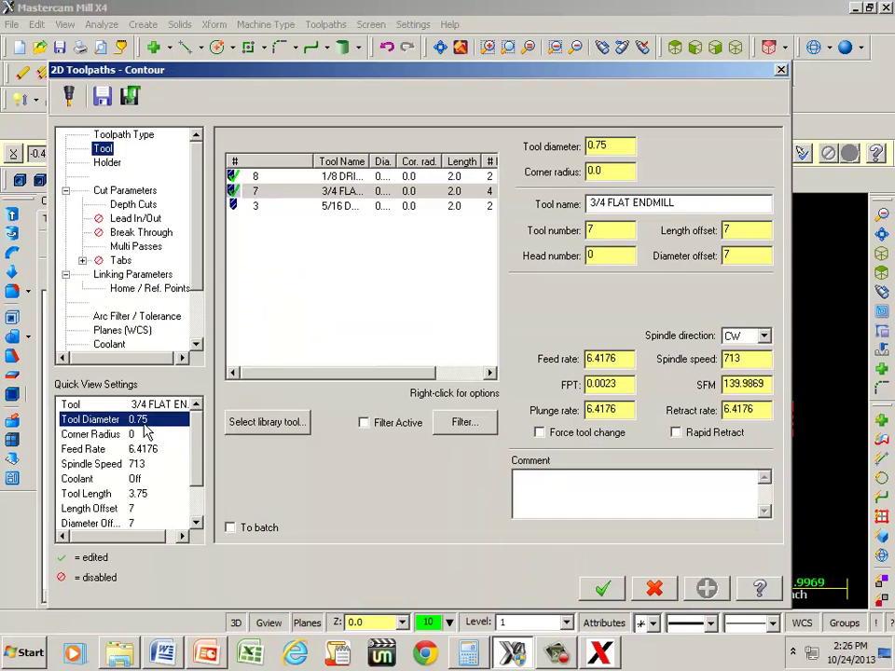
double_click(609, 359)
type("30")
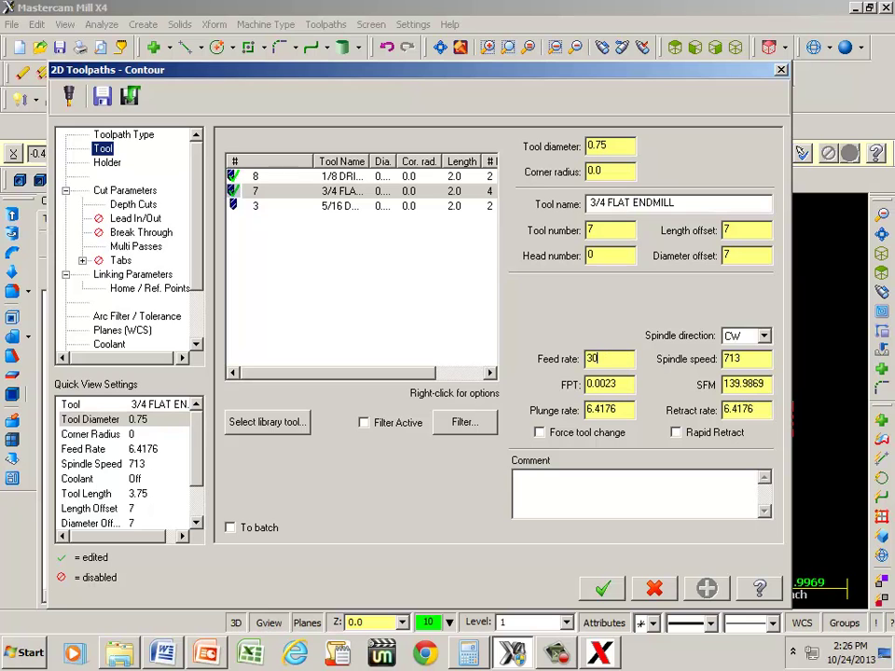
key("Tab")
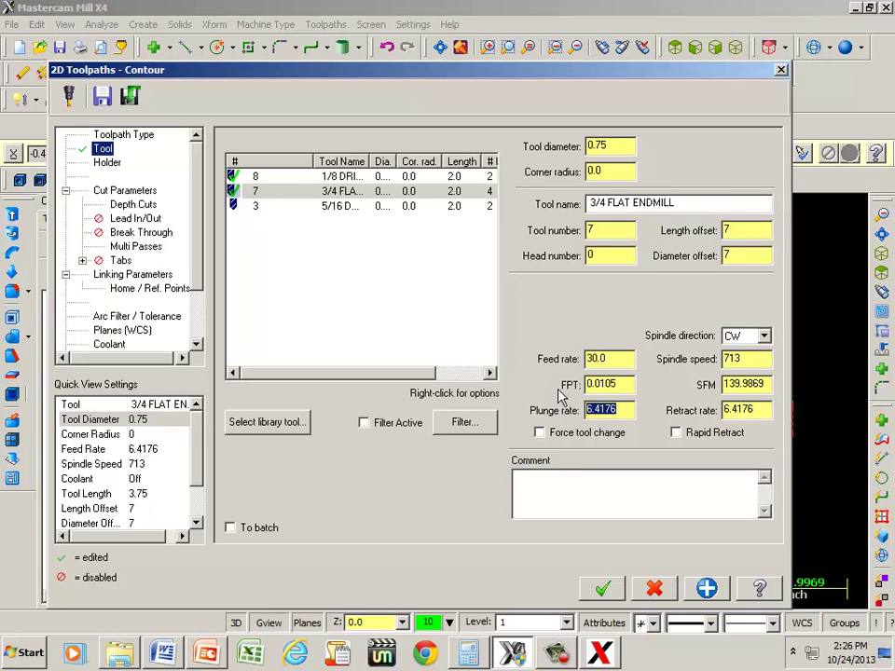
type("15")
left_click(676, 434)
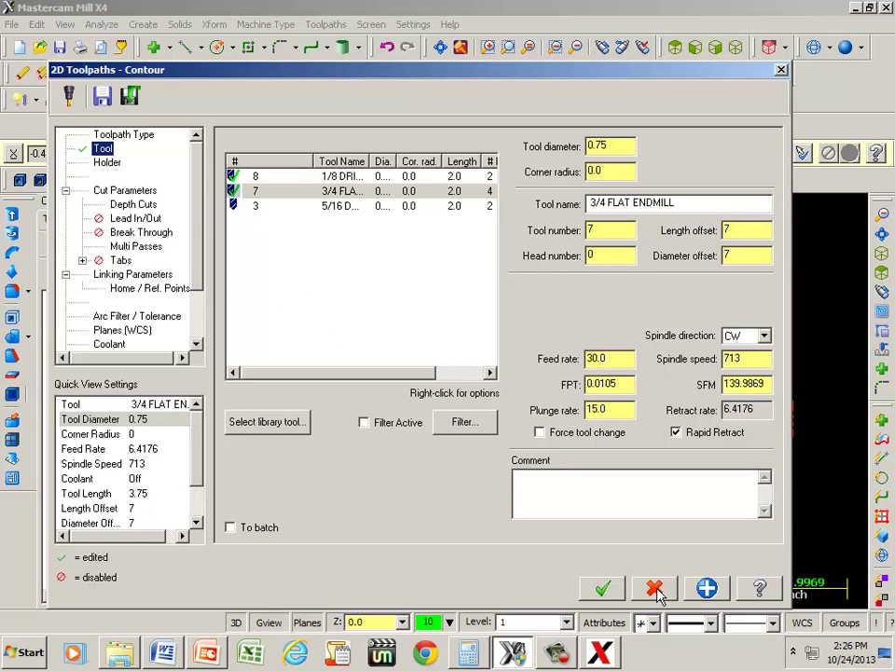
left_click(602, 588)
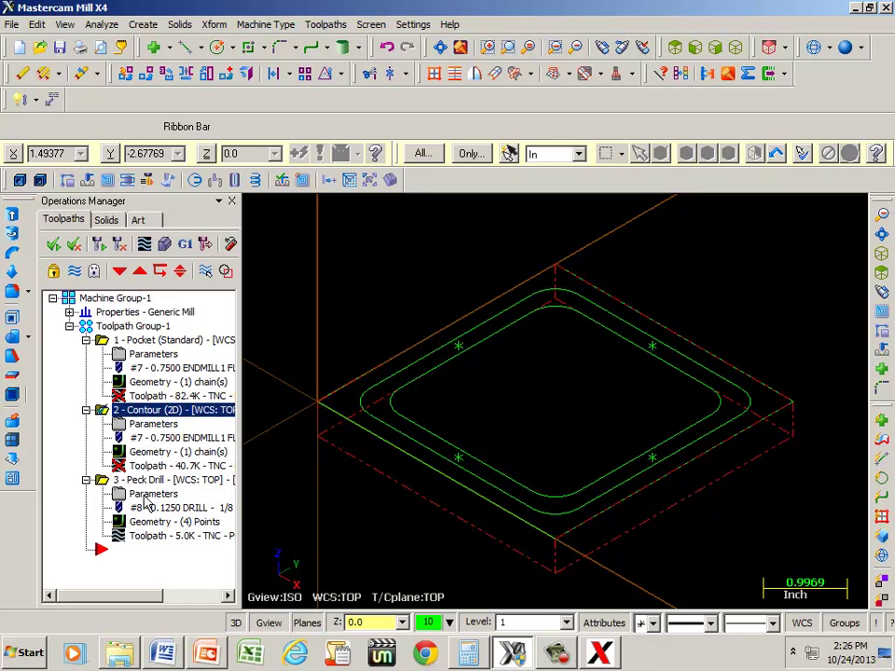
Set the Peck Drill feed rate to 20 and attempt a backplot preview
left_click(145, 501)
left_click(146, 495)
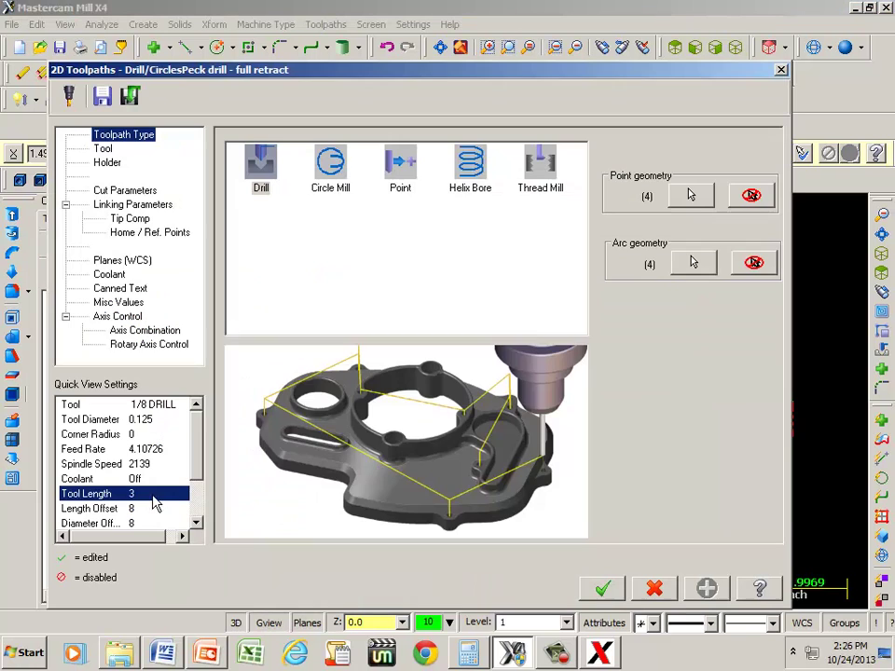
left_click(103, 149)
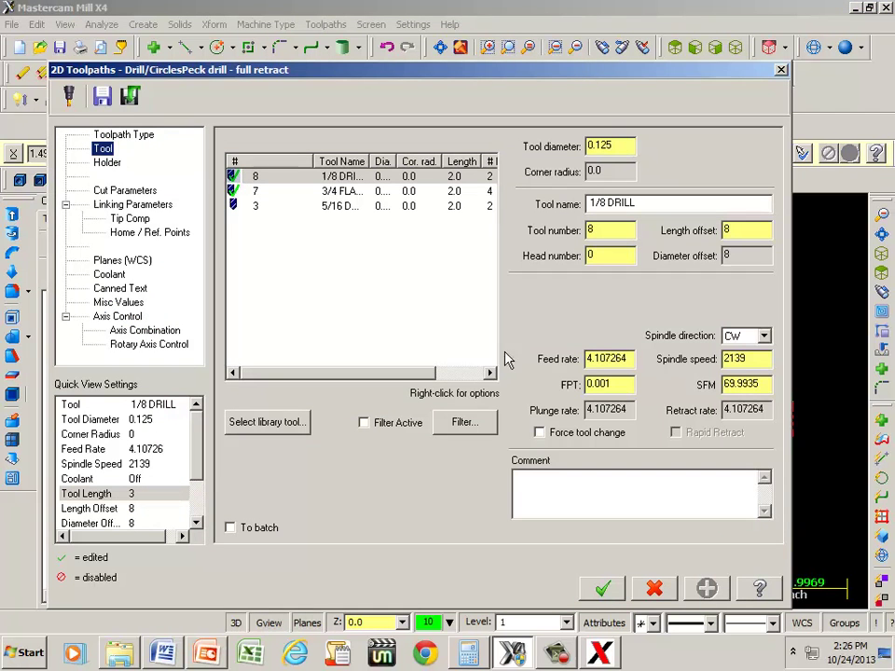
double_click(630, 356)
type("20")
left_click(760, 385)
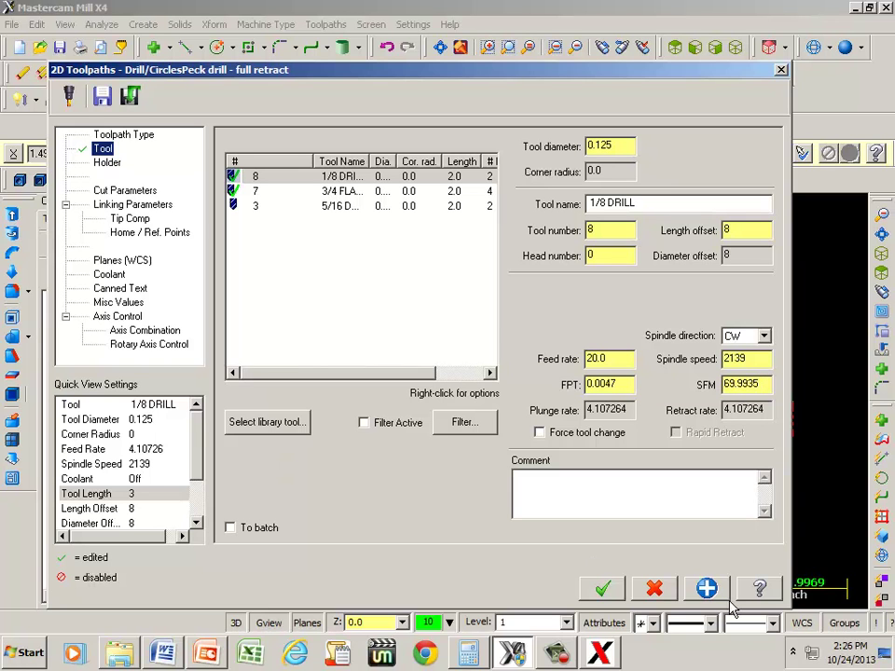
left_click(601, 588)
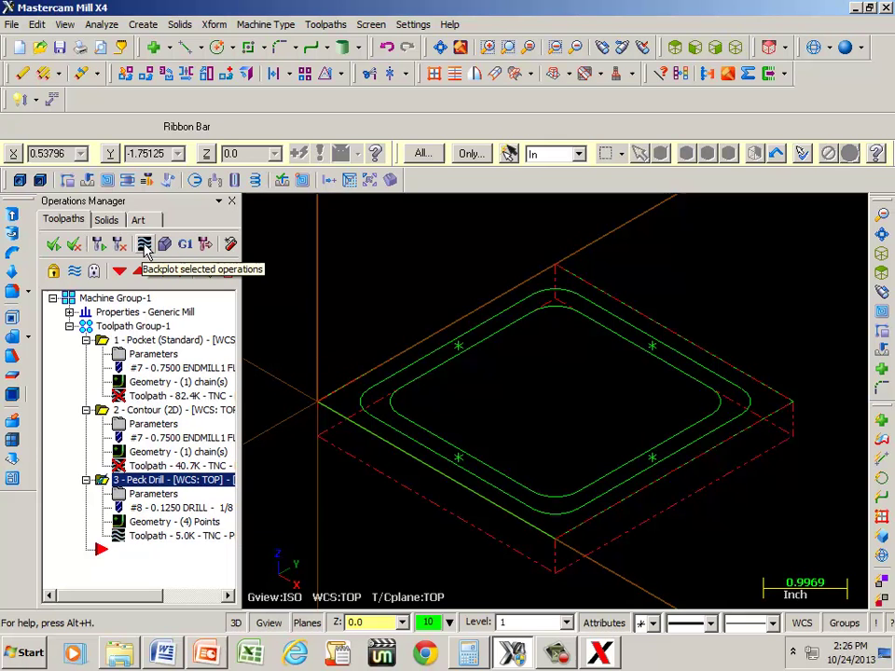
left_click(144, 247)
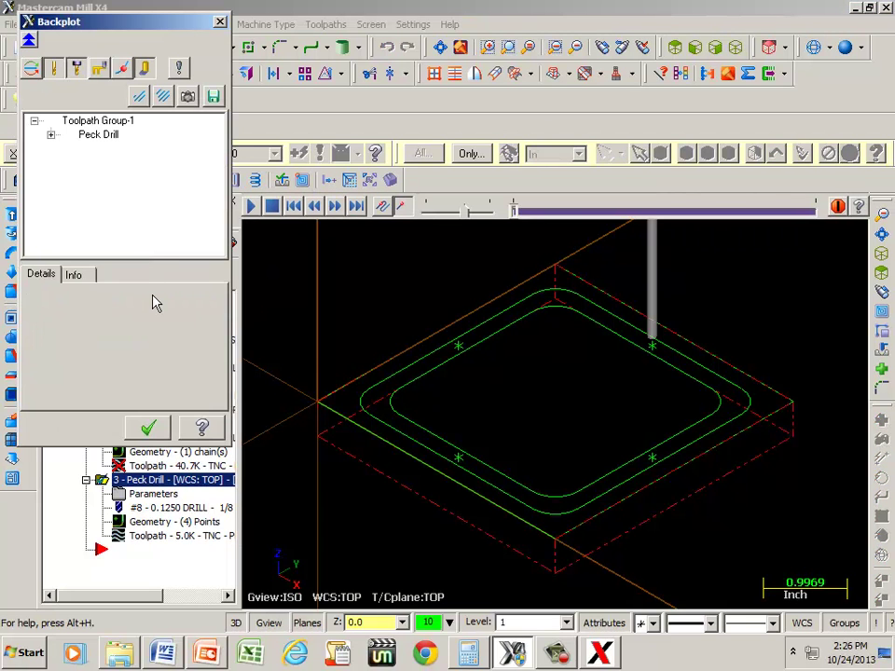
left_click(148, 427)
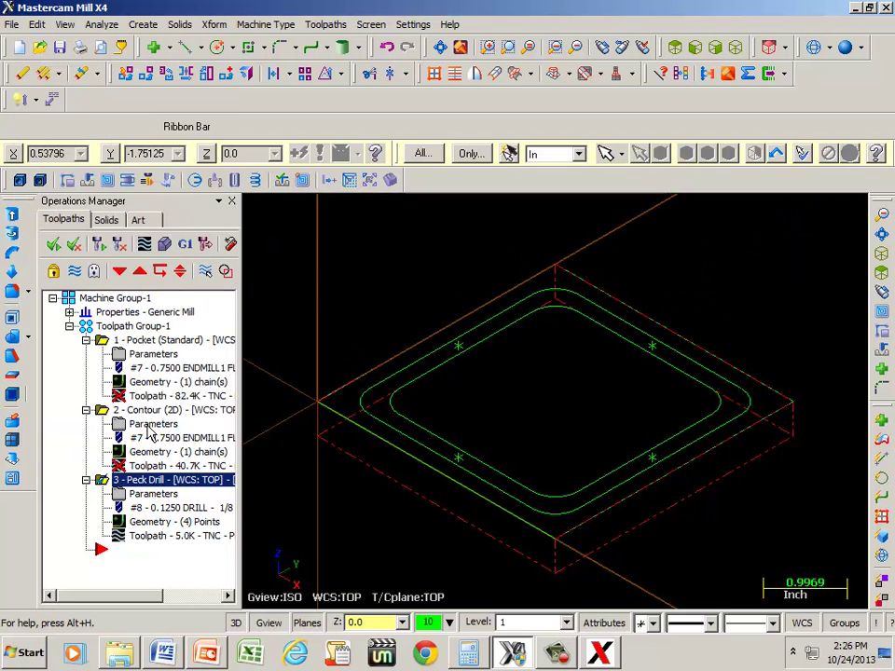
Backplot the contour and pocket, regenerating their outdated toolpaths
left_click(149, 409)
left_click(144, 245)
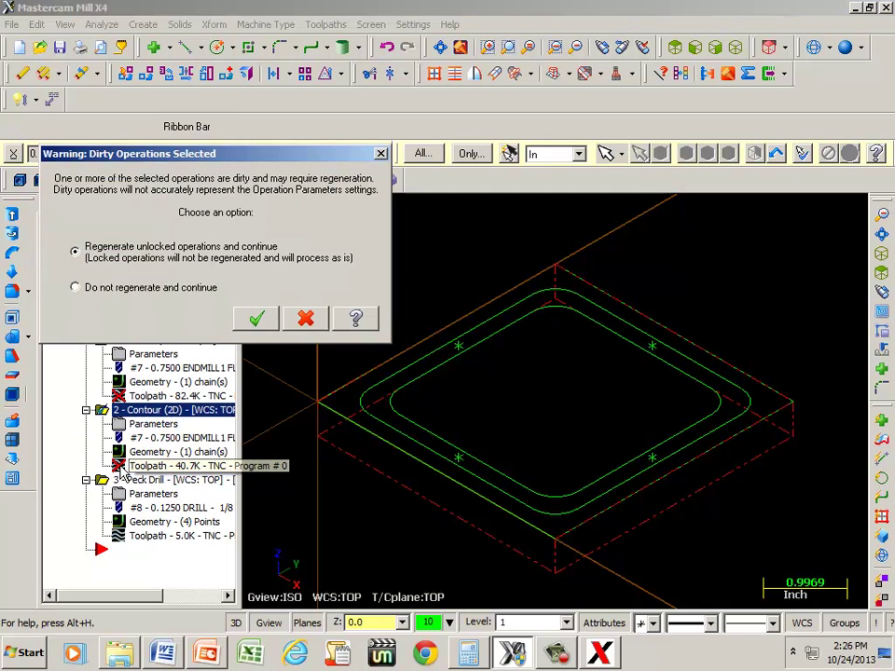
left_click(255, 315)
key("Escape")
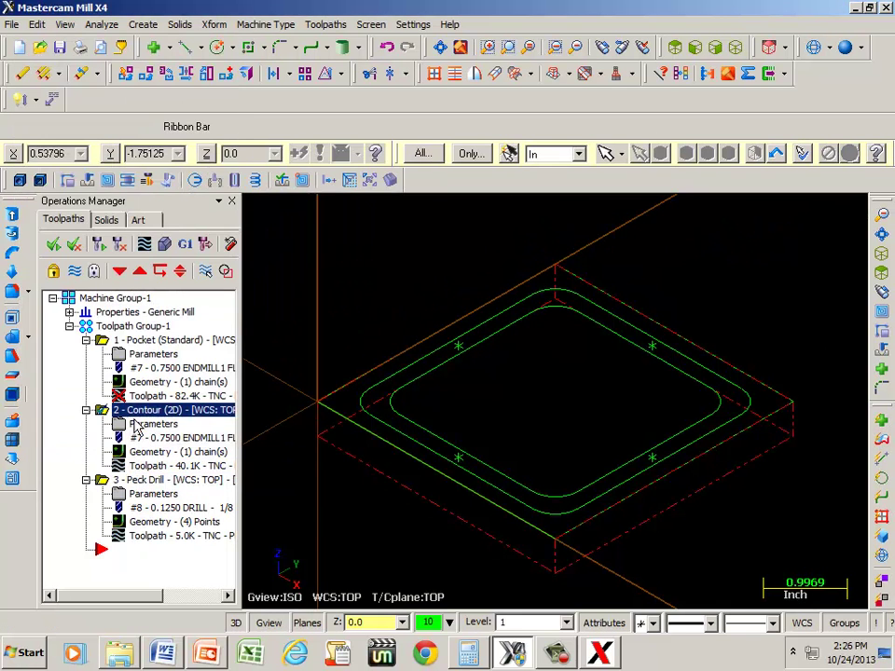
left_click(145, 244)
left_click(255, 318)
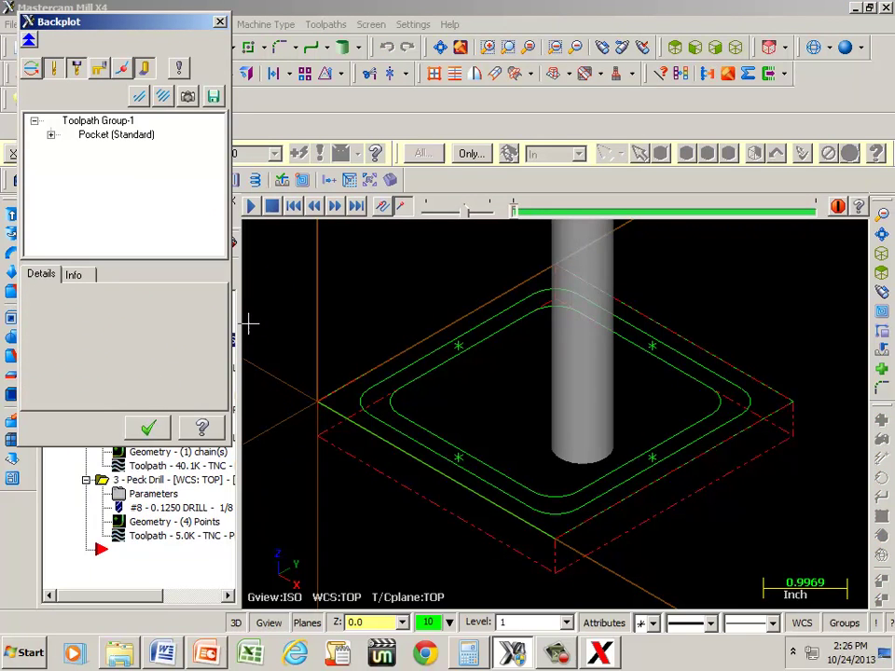
left_click(148, 428)
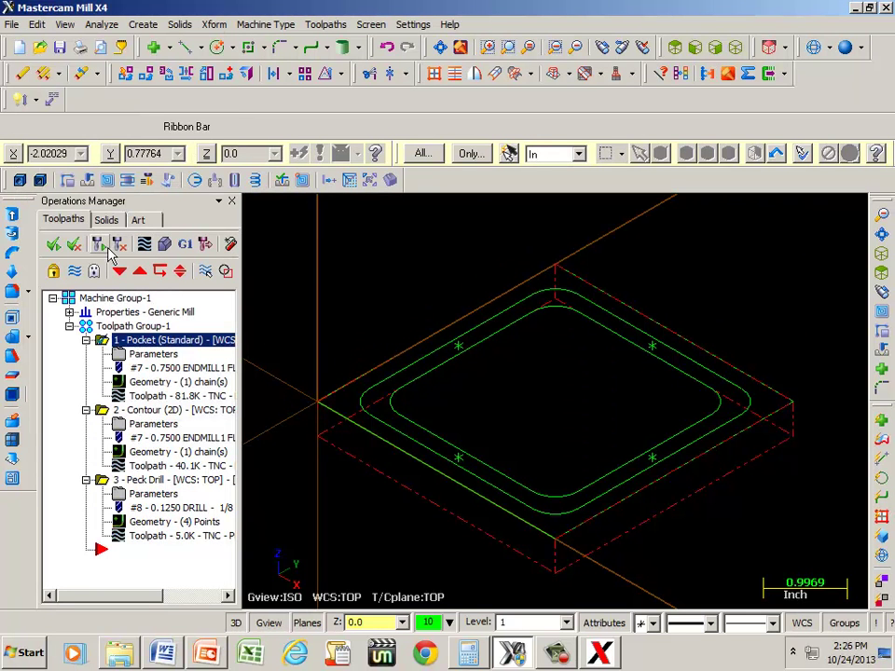
Run the Verify cutting simulation twice to check the material removal
left_click(118, 182)
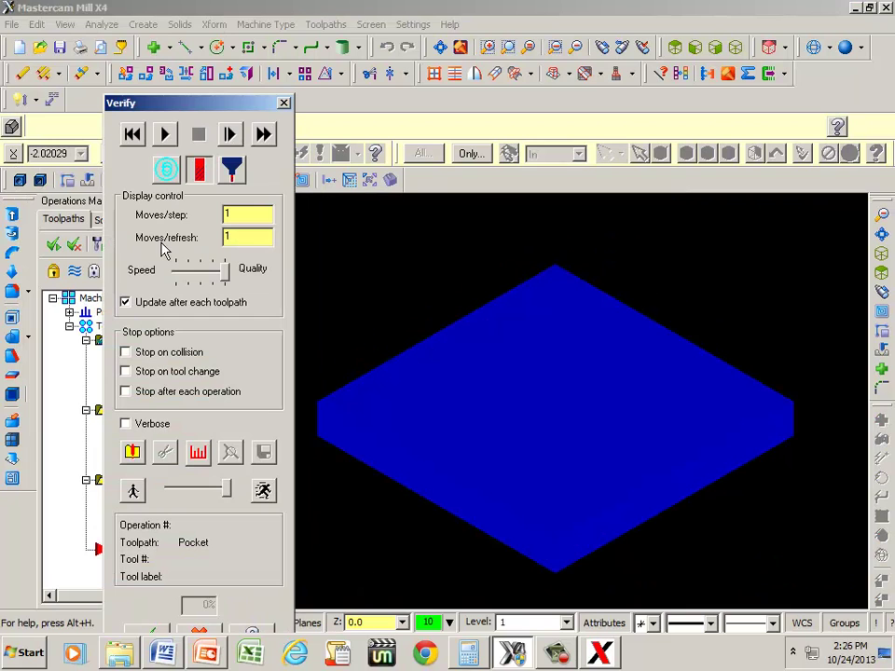
left_click(165, 136)
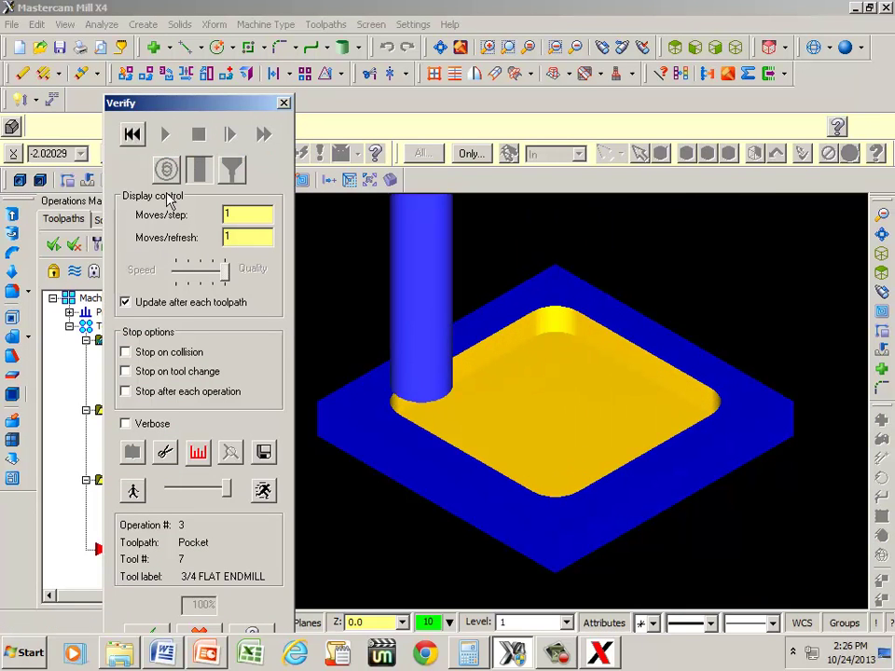
left_click(284, 104)
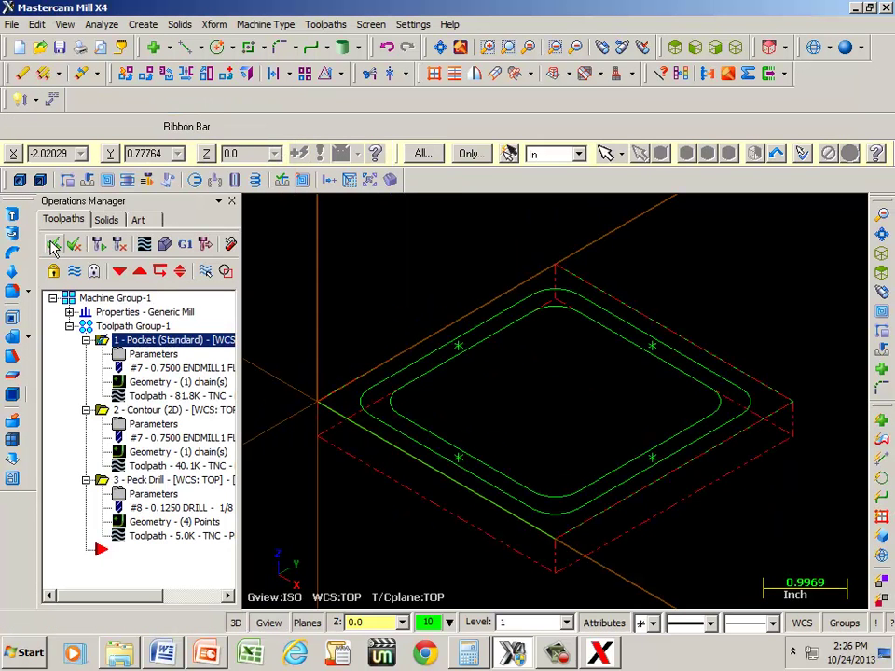
left_click(164, 243)
left_click(164, 134)
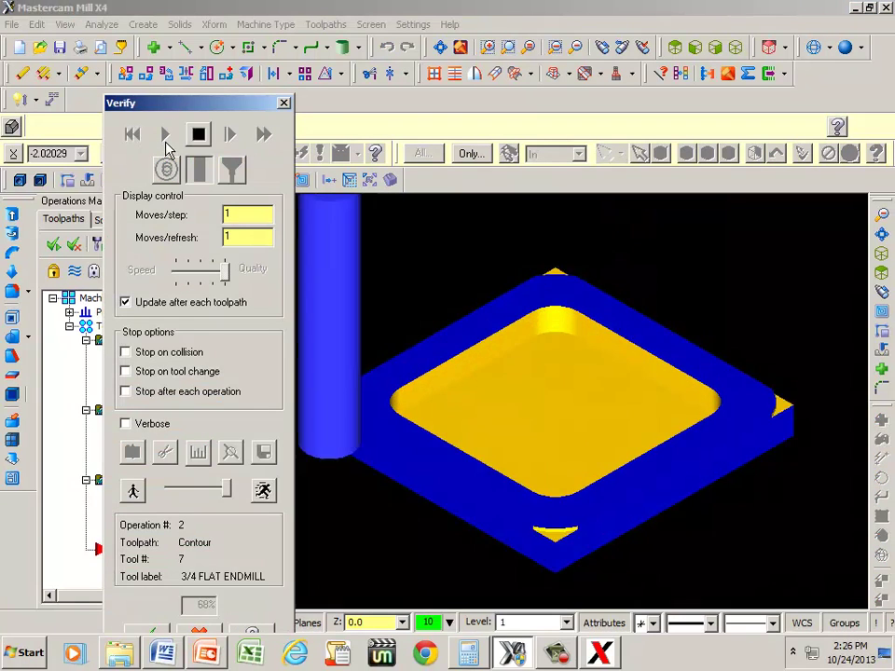
left_click(285, 103)
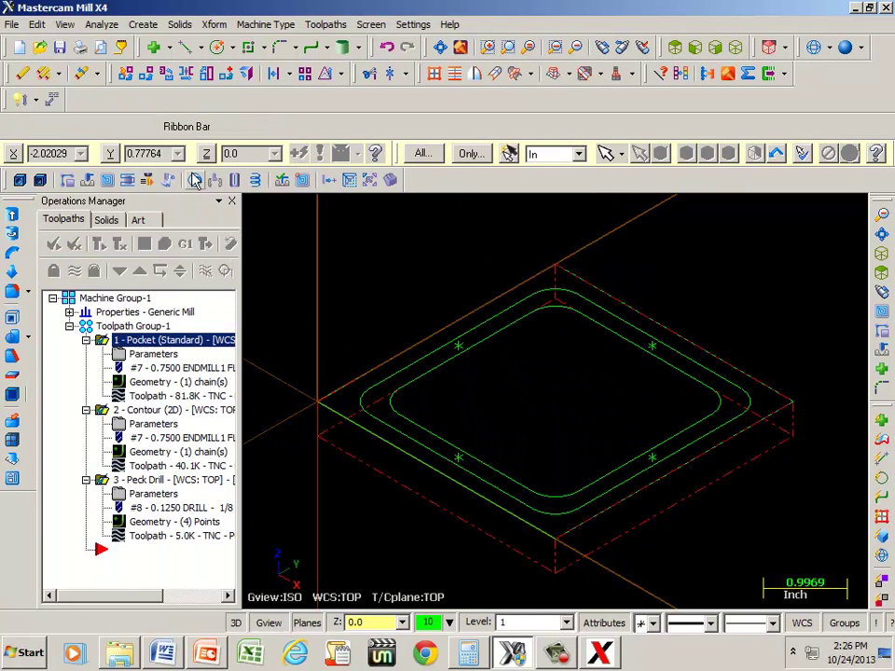
left_click(145, 246)
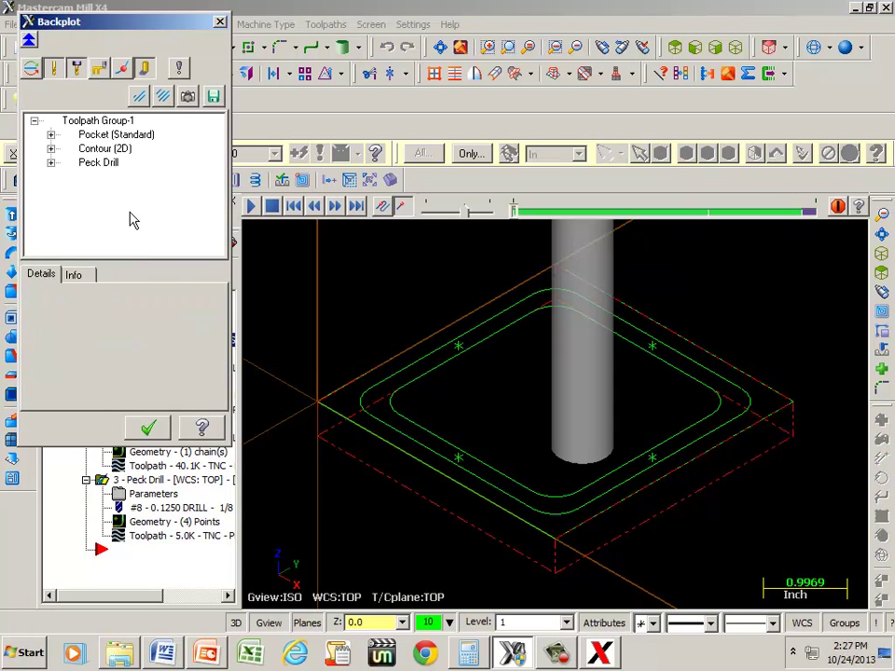
left_click(29, 41)
left_click(29, 41)
left_click(84, 274)
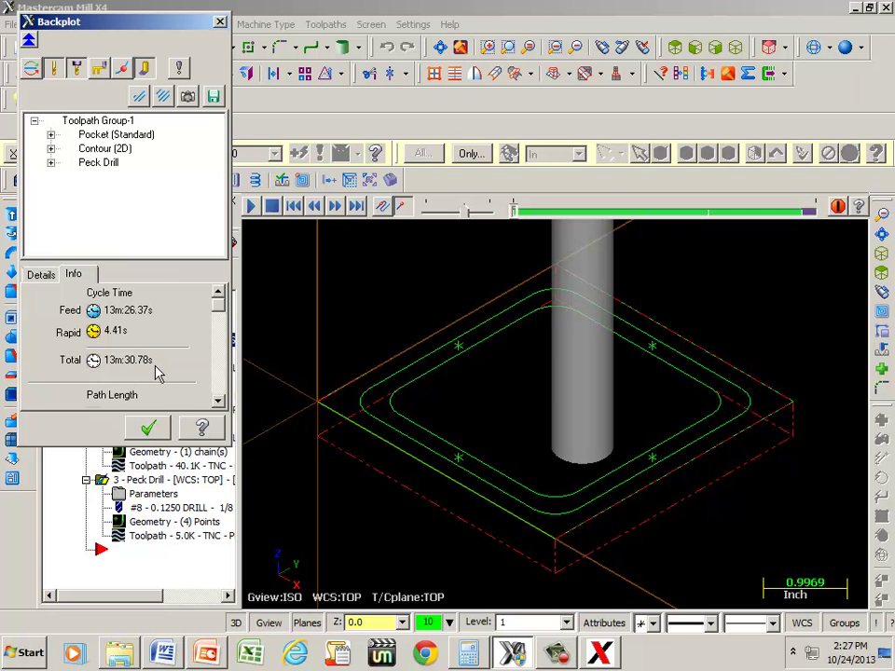
left_click(220, 25)
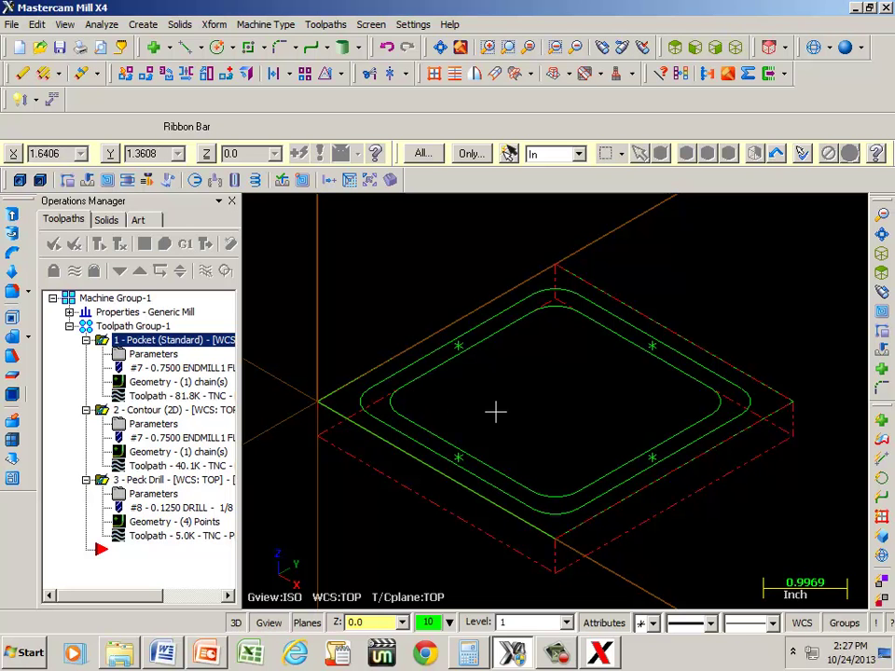
Set the pocket's Depth Cuts max rough step to .1 and start its backplot
left_click(150, 360)
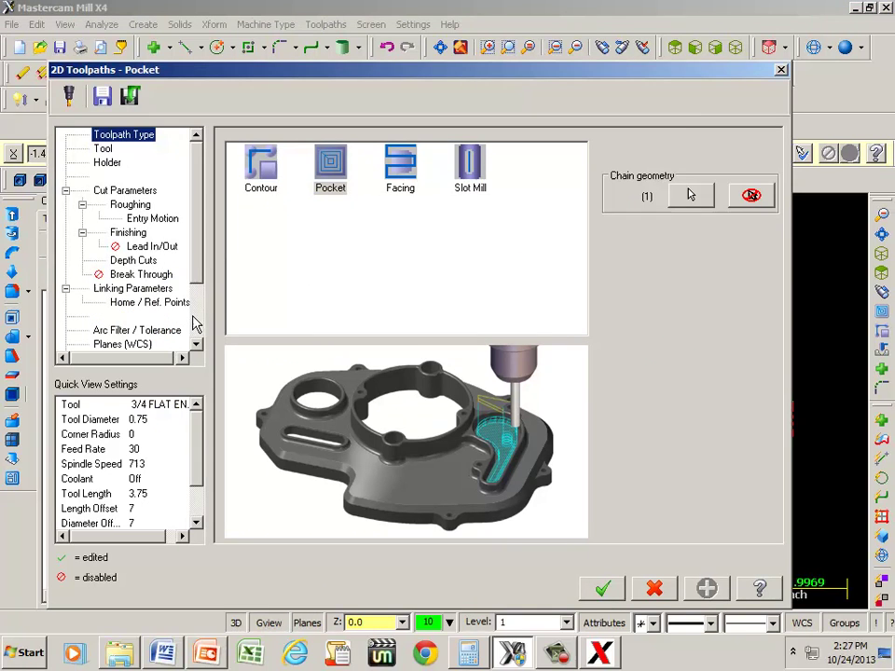
left_click(135, 260)
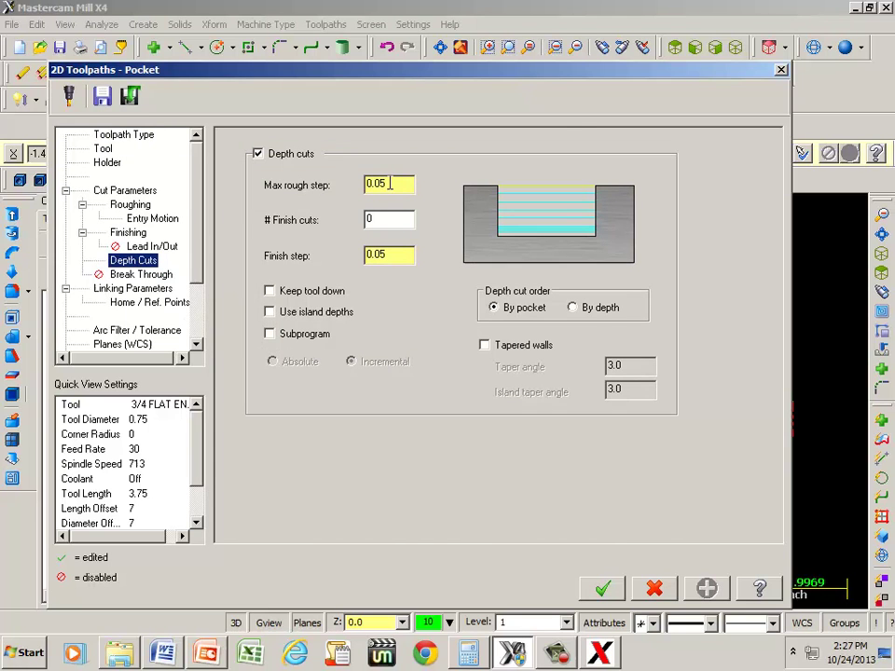
left_click_drag(390, 184, 370, 184)
type("1")
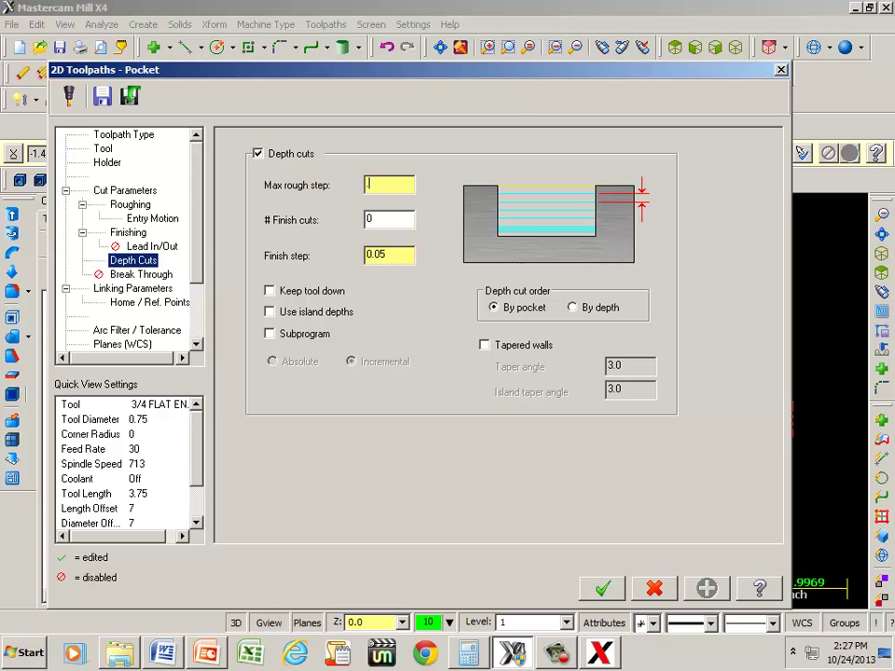
left_click(602, 588)
left_click(128, 395)
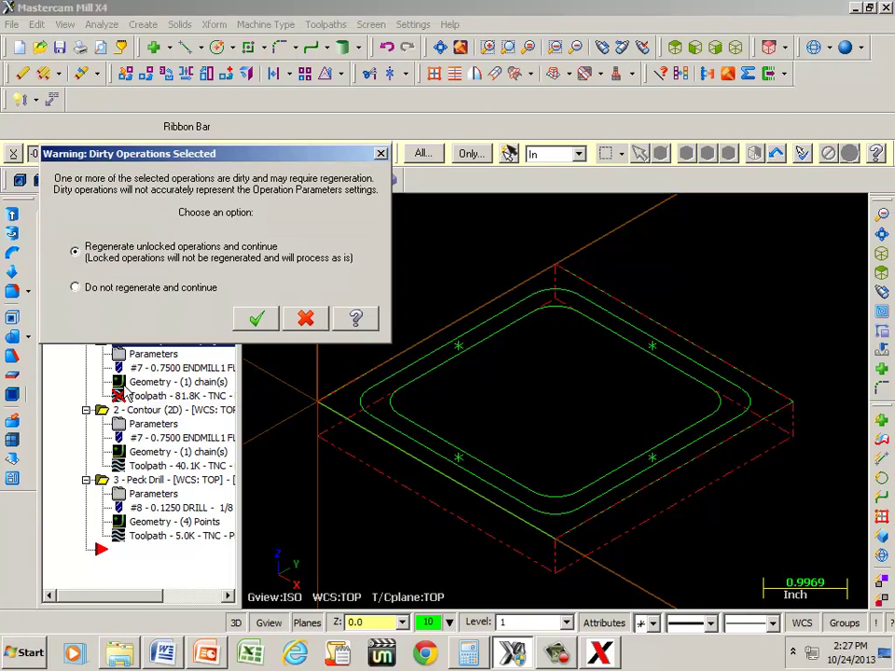
Regenerate the pocket, read its 4m:29.31s cycle time in Backplot Info, and close Backplot
left_click(268, 318)
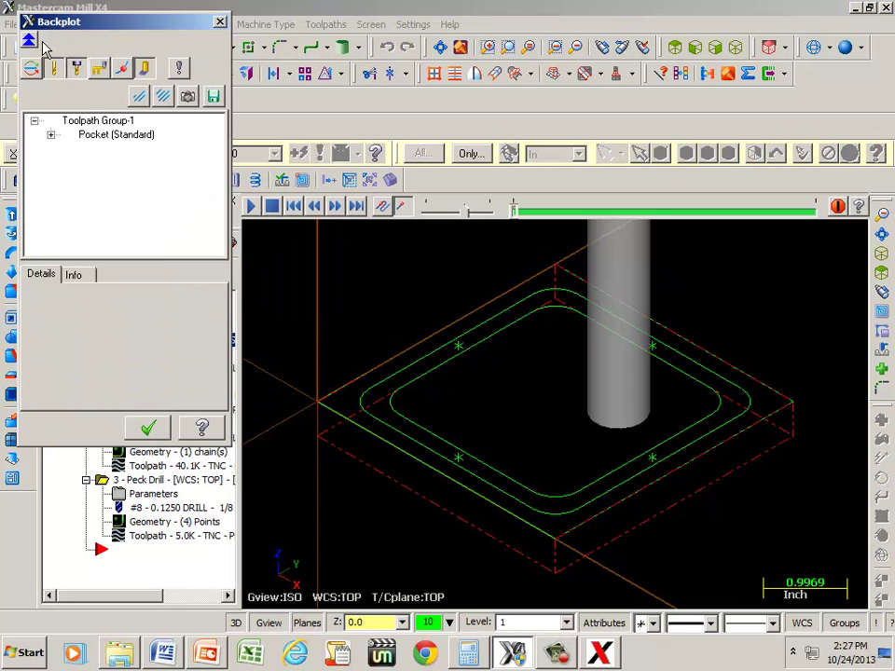
left_click(73, 274)
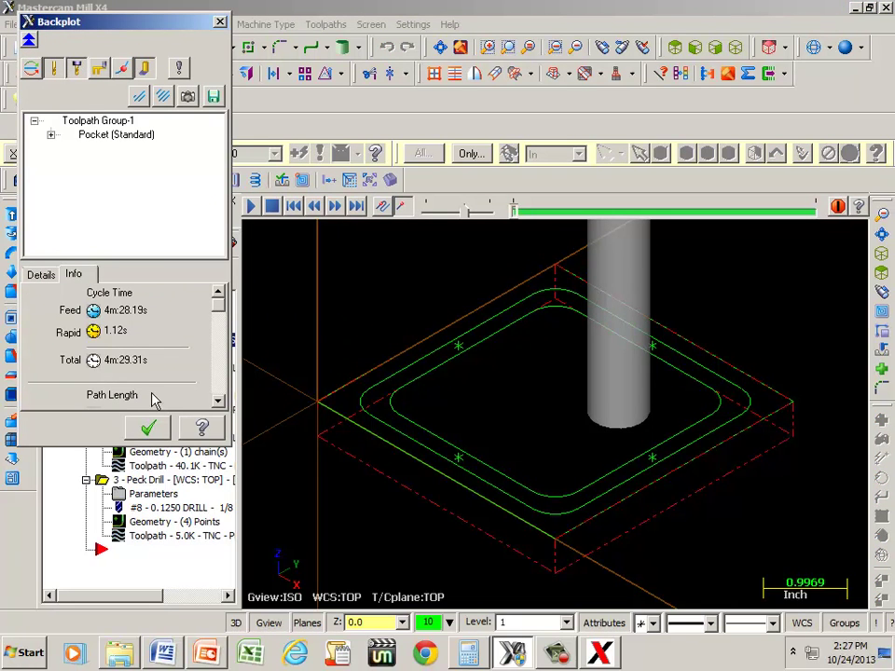
left_click(149, 428)
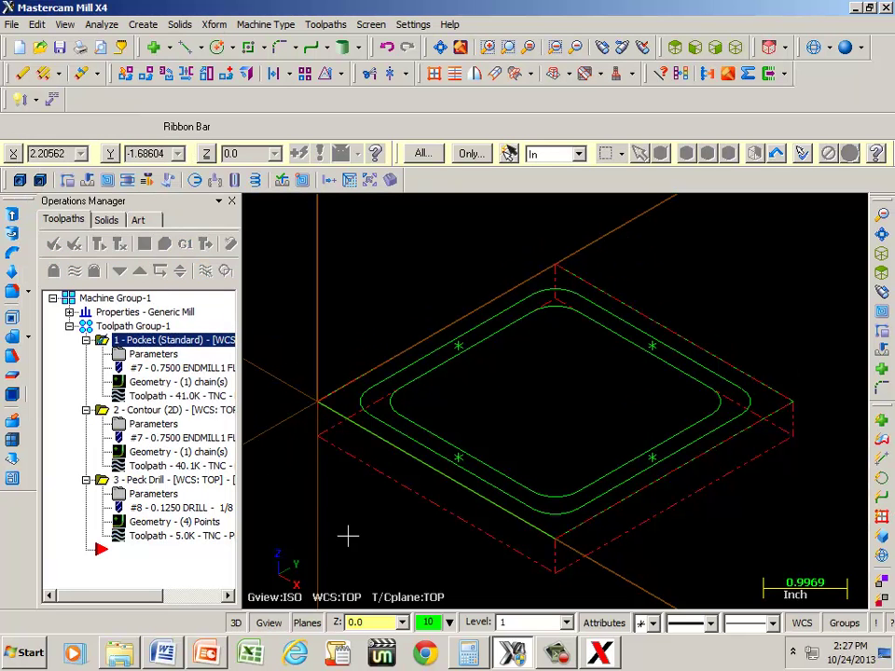
left_click(557, 655)
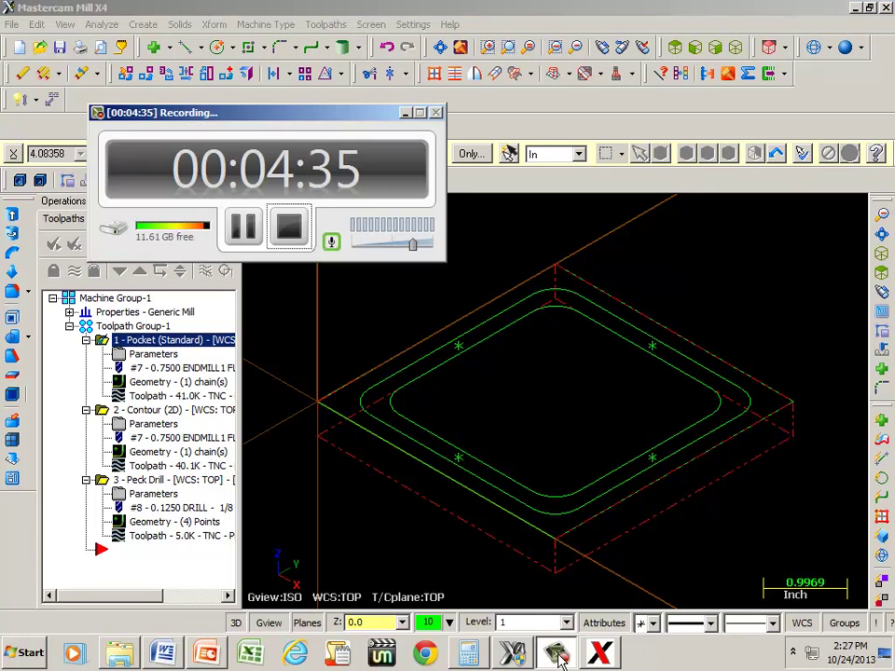
left_click(556, 654)
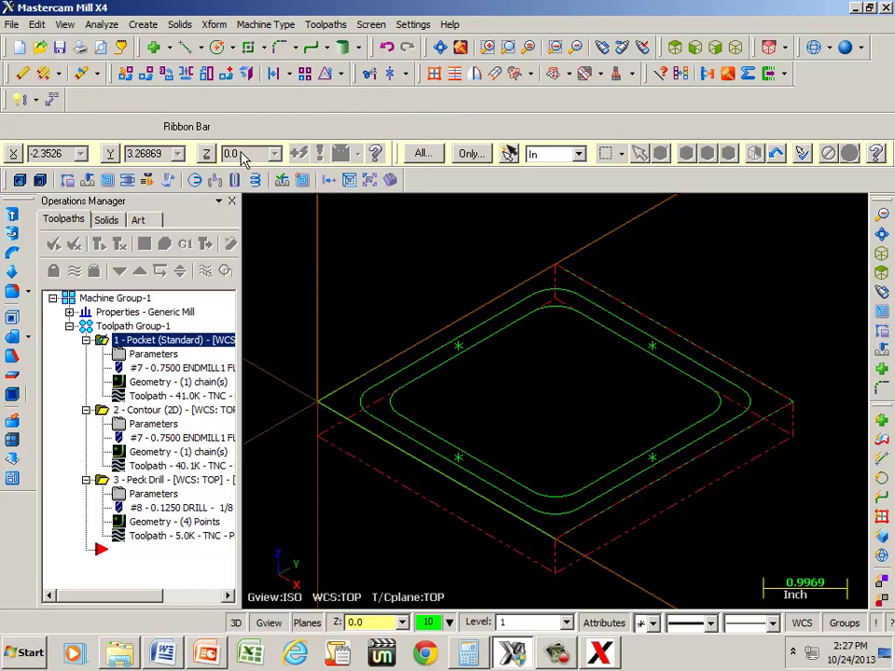
Open Mill machine list management and select the GENERIC FADAL FORMAT_2 4X MILL.MMD definition
left_click(246, 26)
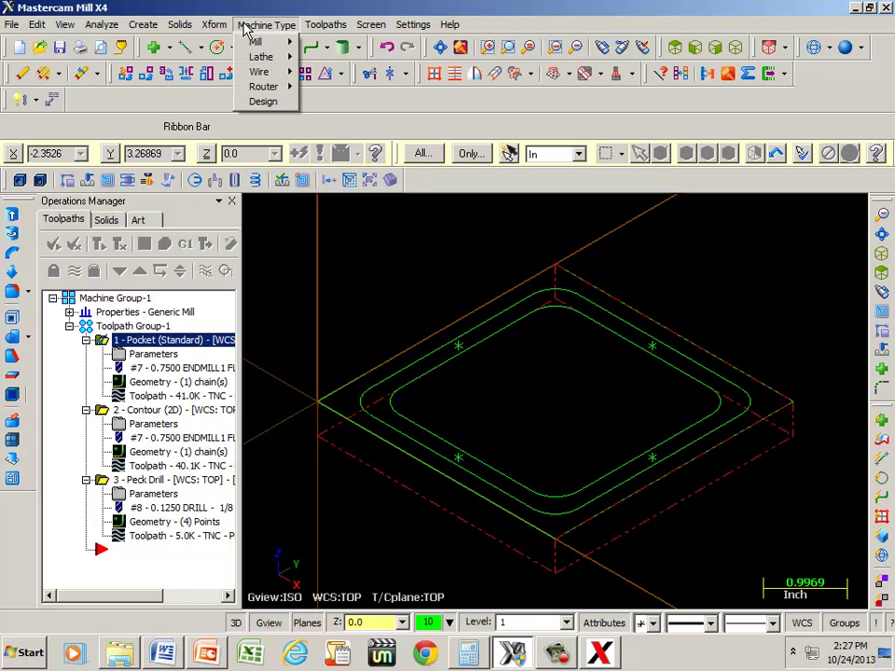
mouse_move(258, 46)
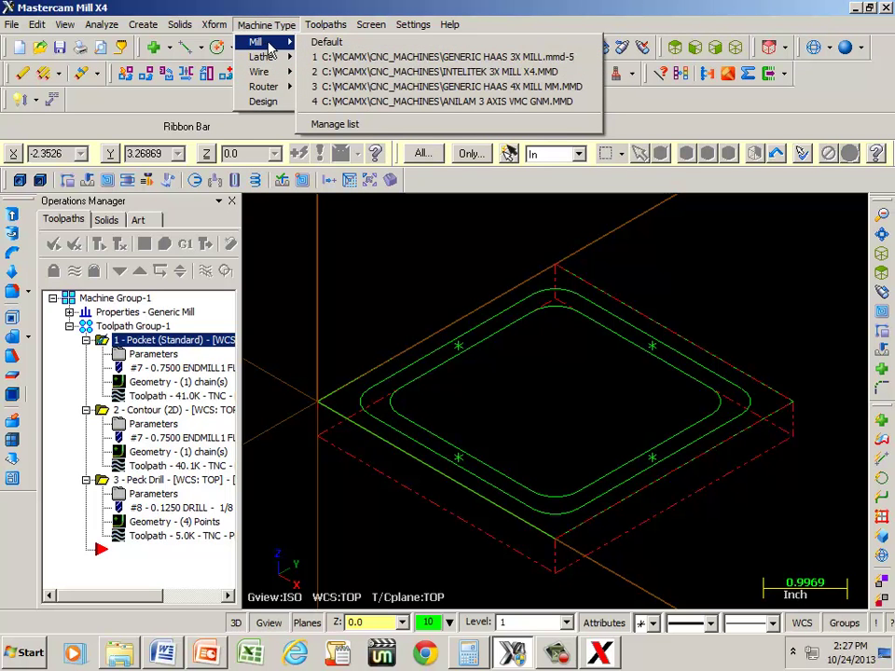
left_click(335, 125)
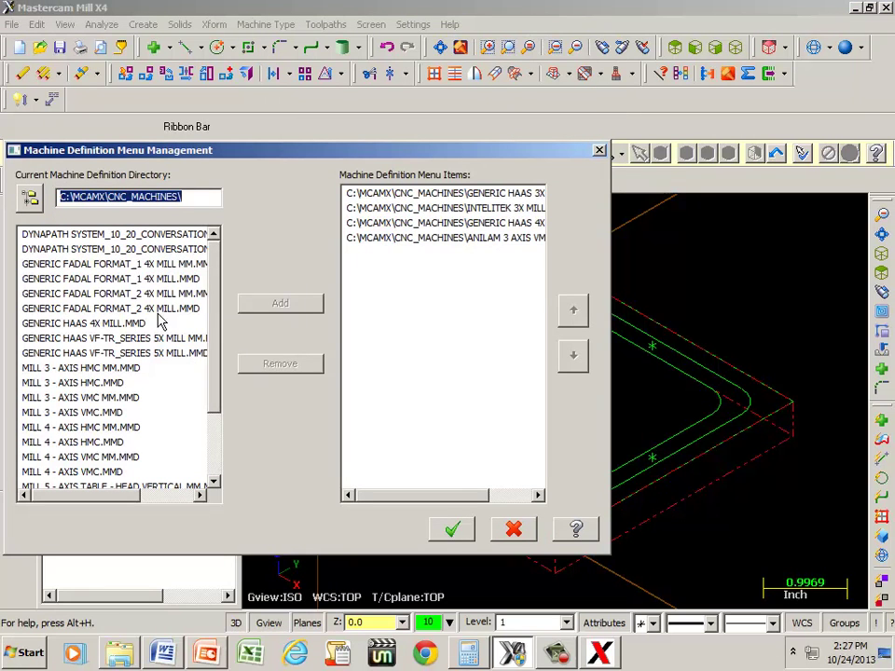
left_click_drag(214, 295, 218, 383)
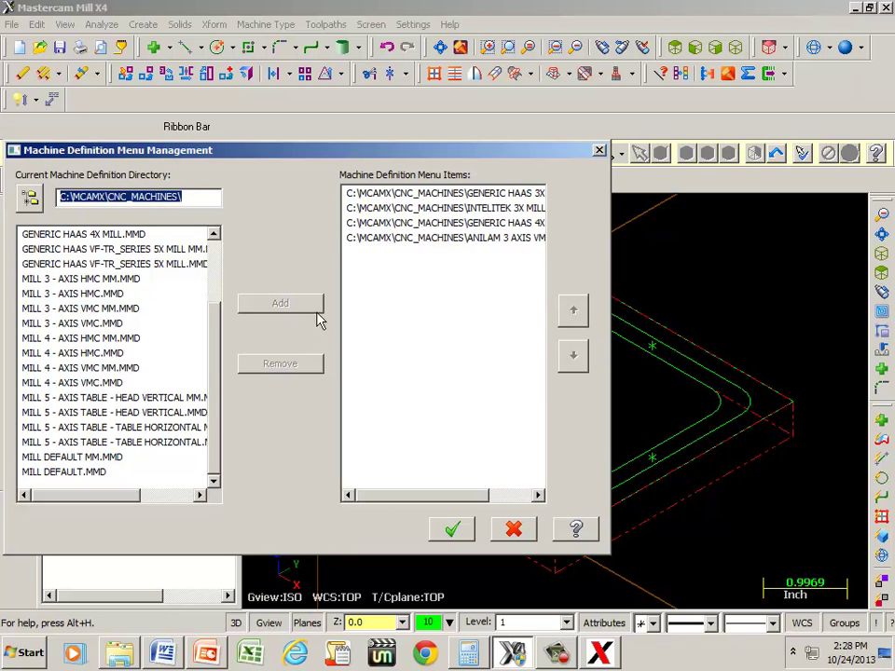
left_click_drag(212, 367, 213, 293)
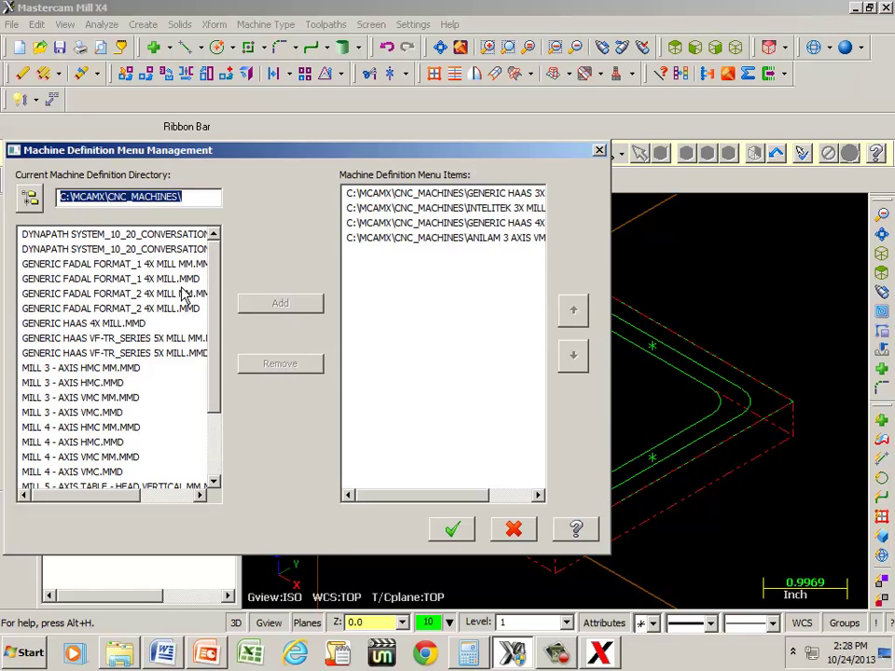
left_click(84, 309)
Add the FADAL 4X mill definition to the menu items, remove it again, and confirm
left_click(273, 305)
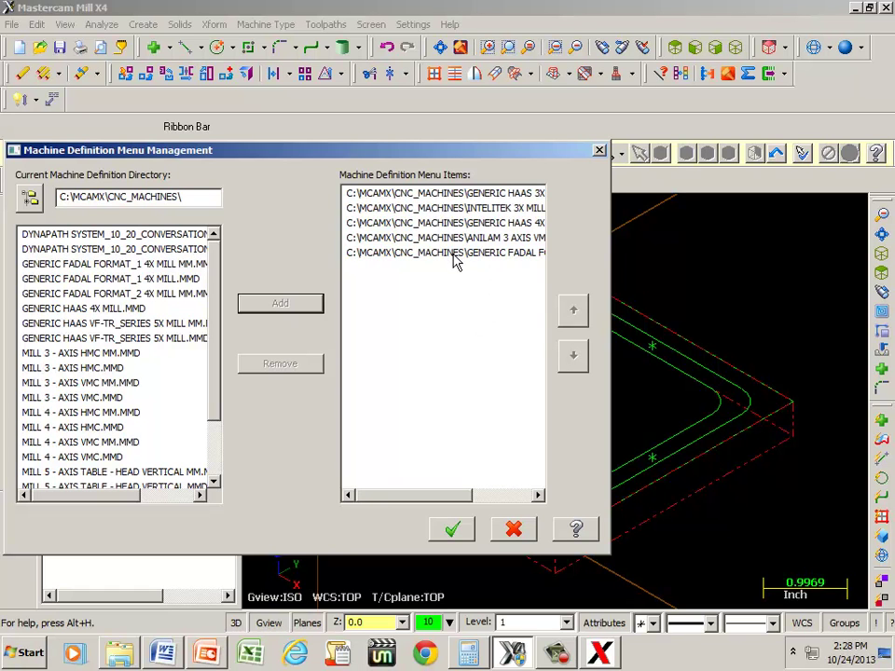
left_click(453, 254)
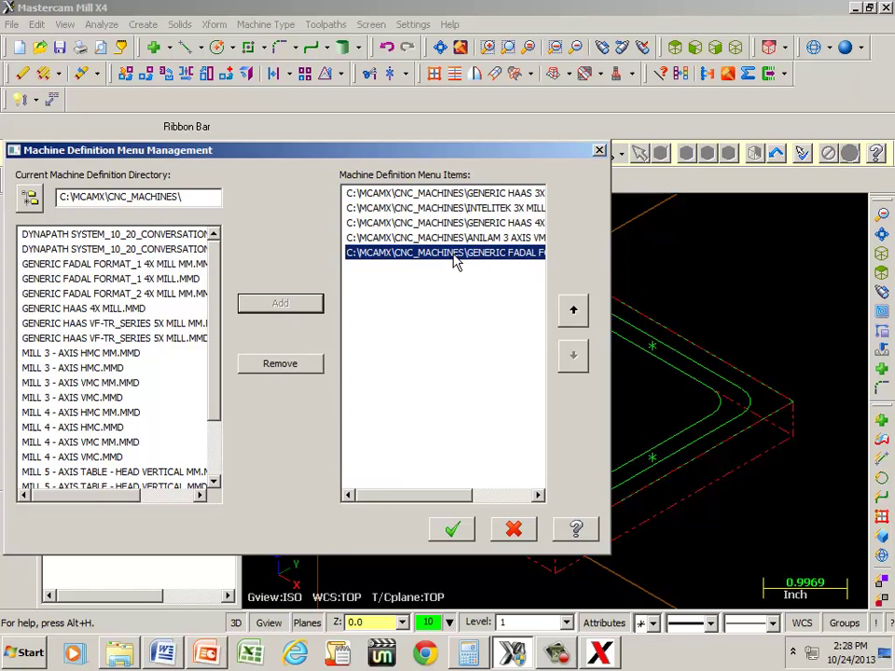
left_click(289, 364)
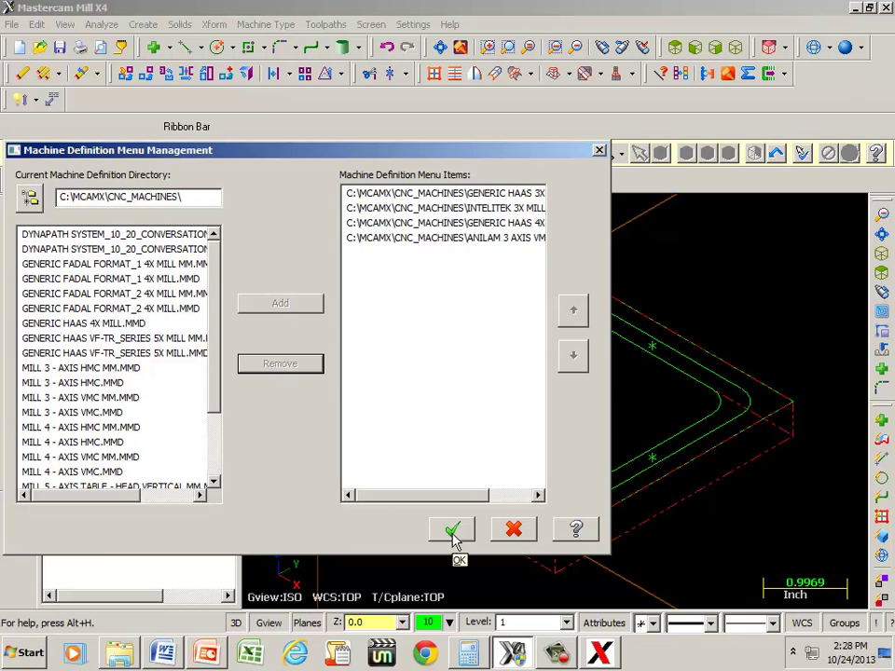
left_click(452, 531)
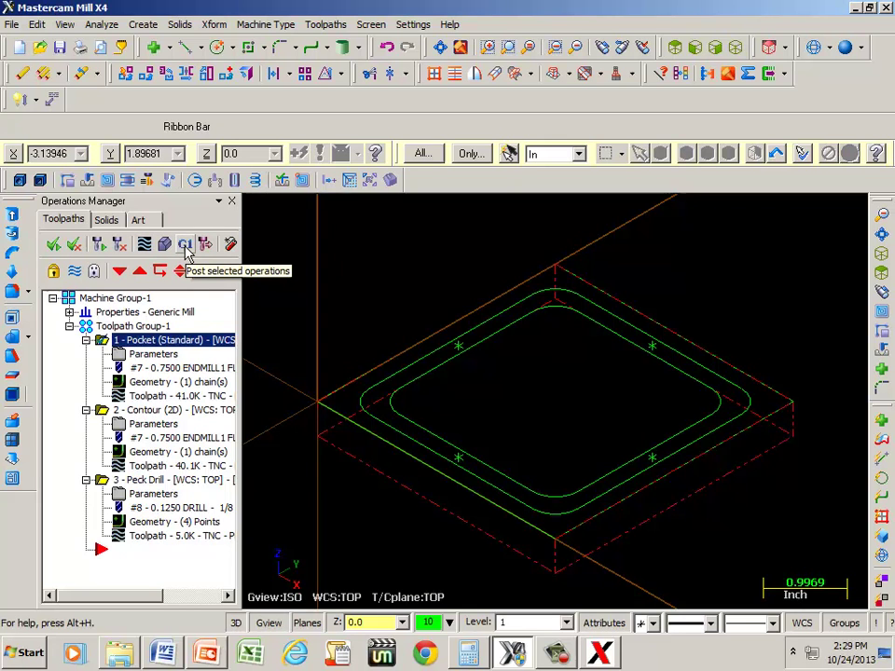
Start posting all operations, then cancel the first Save As dialog
left_click(184, 245)
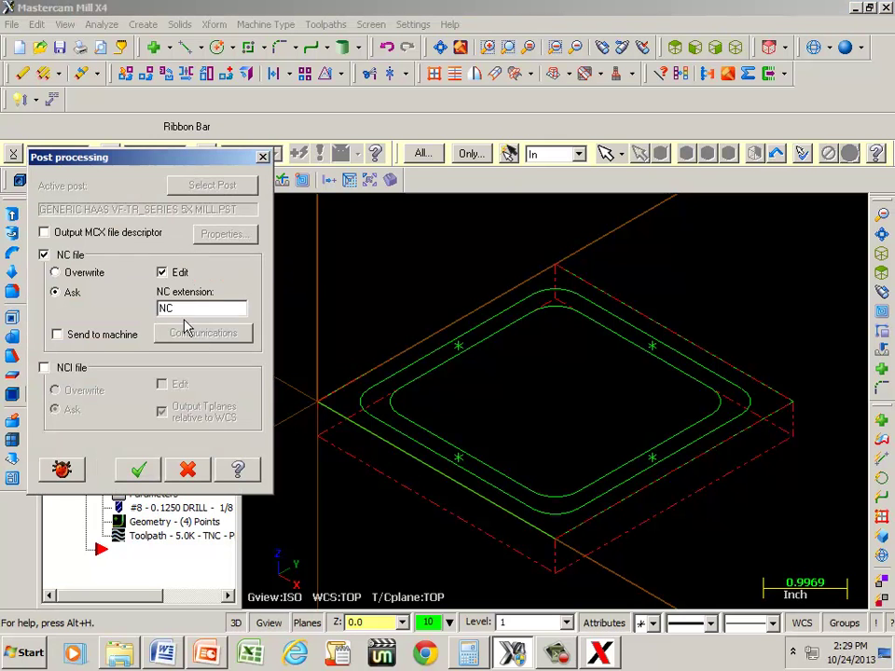
left_click(139, 472)
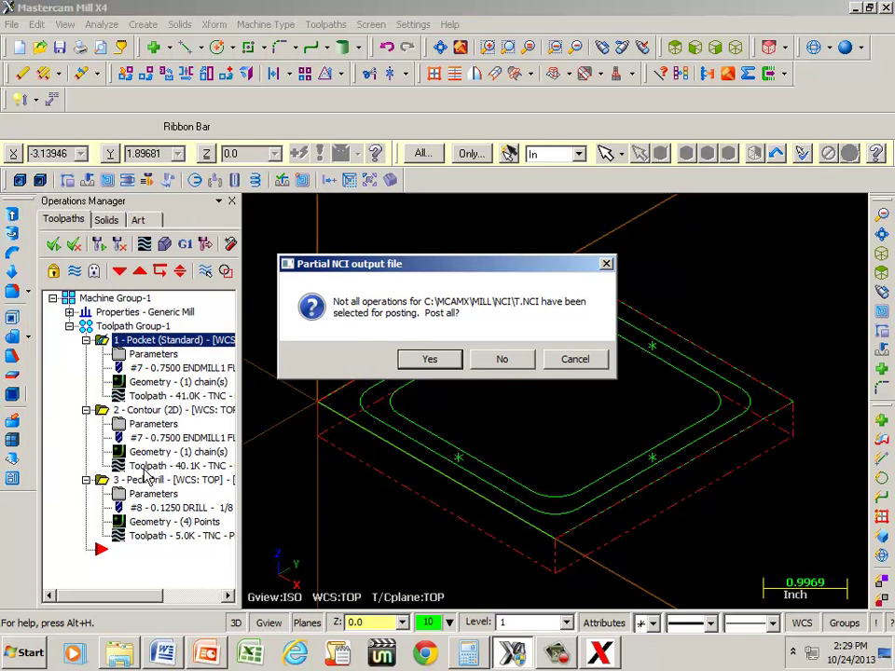
left_click(421, 360)
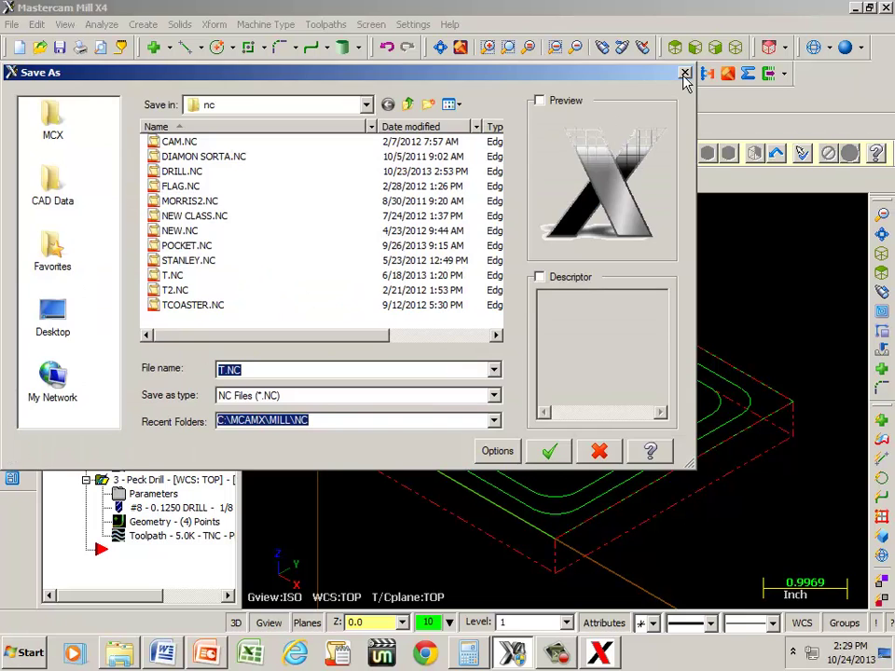
left_click(685, 73)
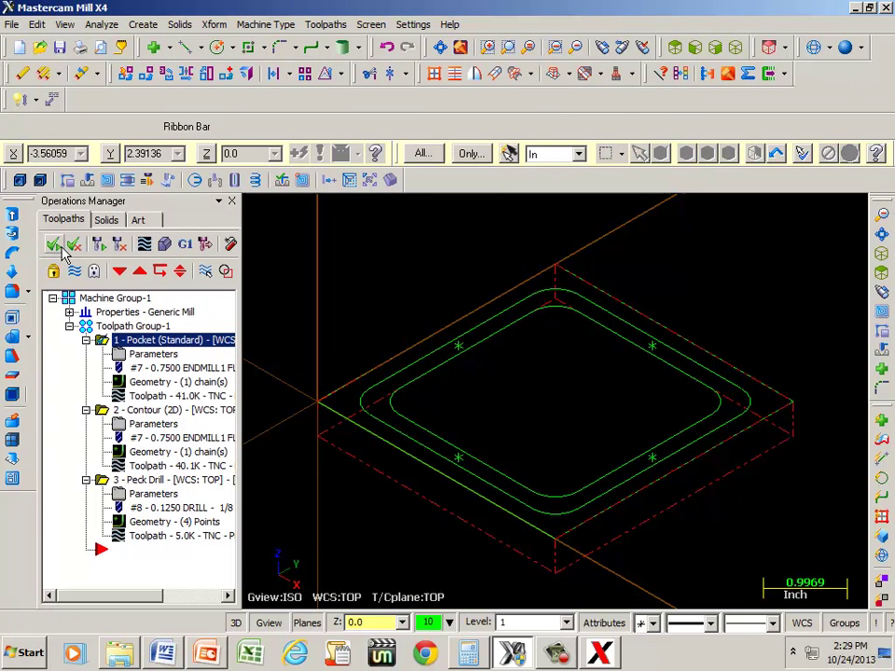
Post all operations again and begin naming the NC file 'top' in the nc folder
left_click(183, 246)
left_click(152, 472)
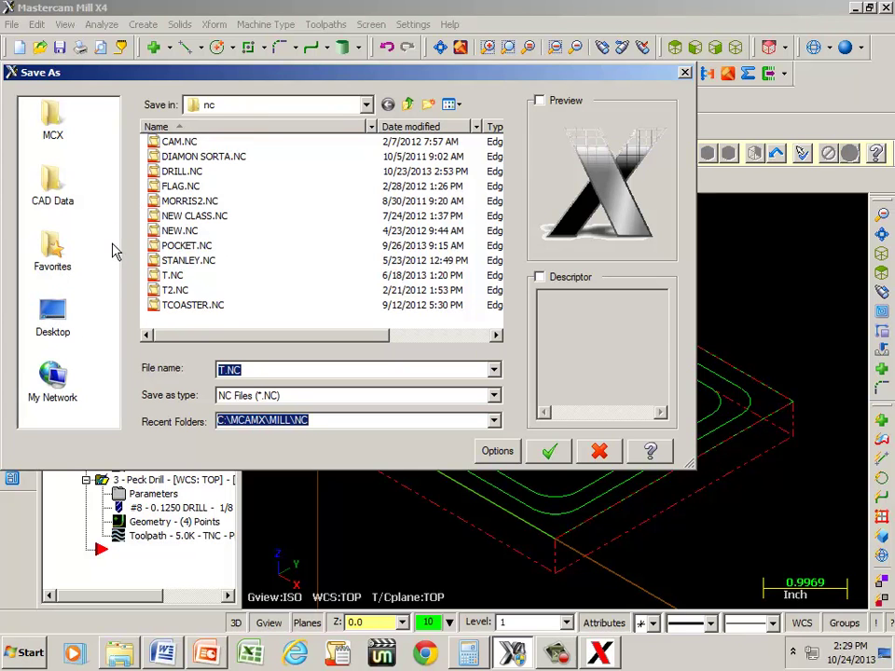
left_click(366, 106)
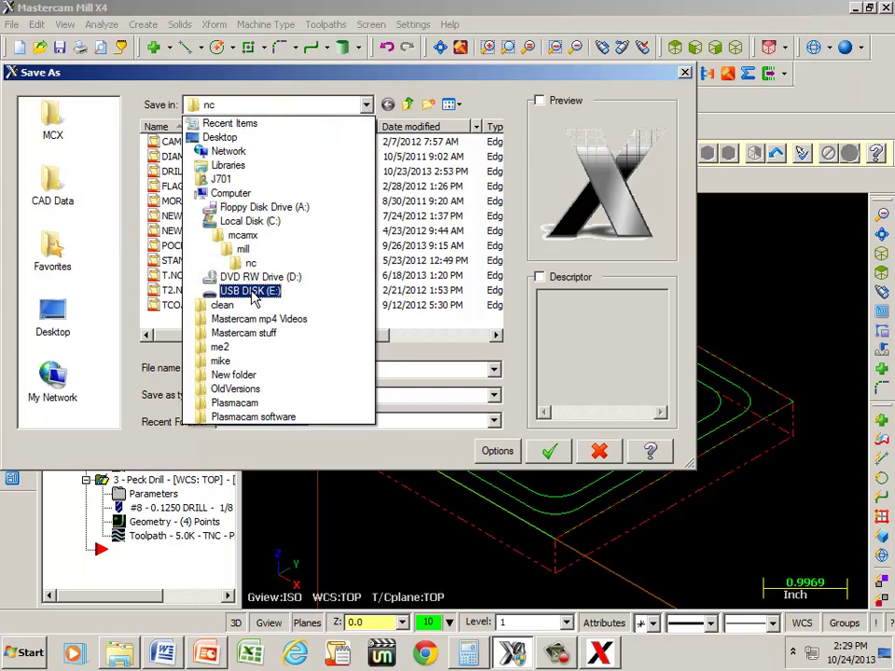
left_click(343, 105)
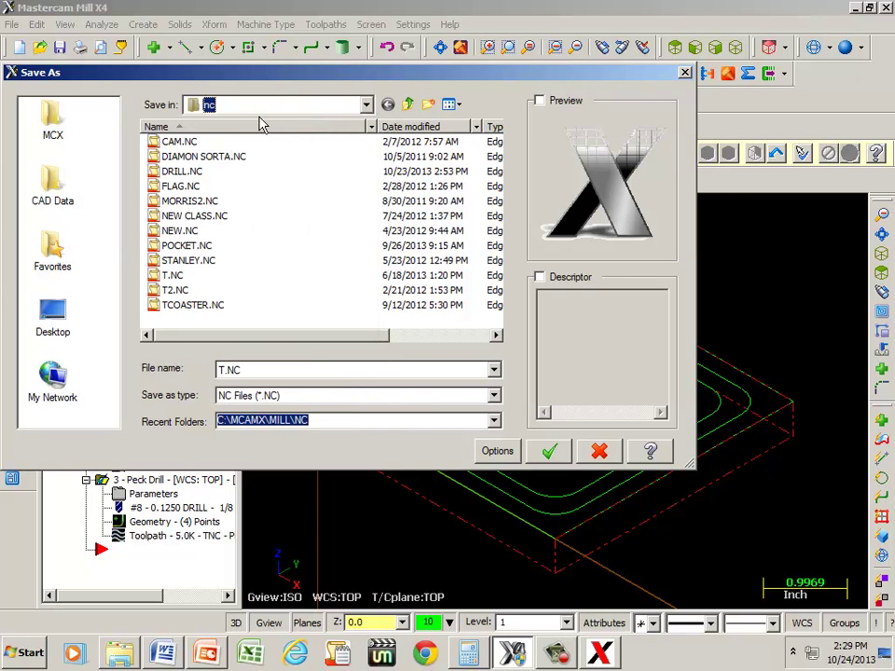
left_click(244, 371)
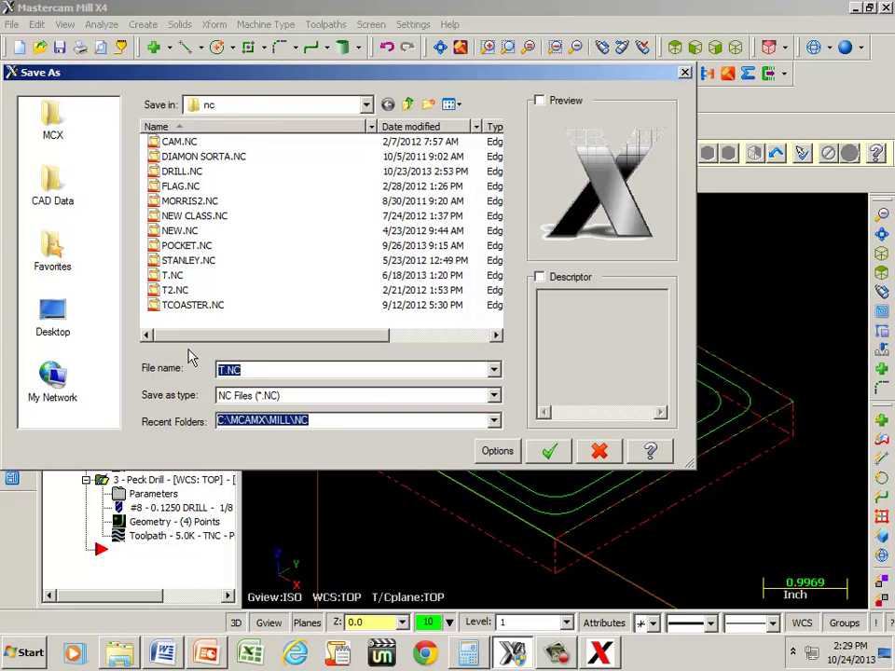
type("t")
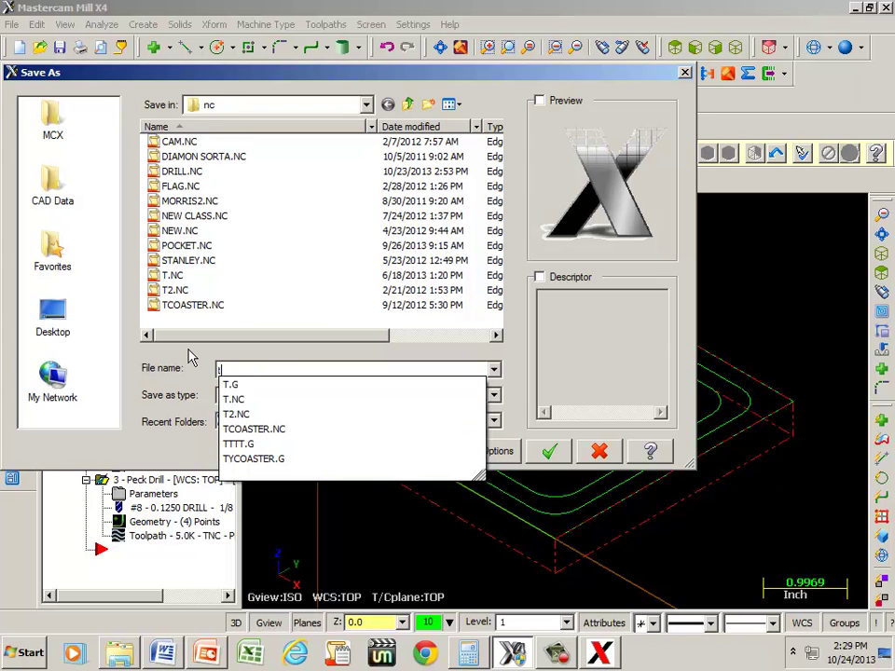
type("op")
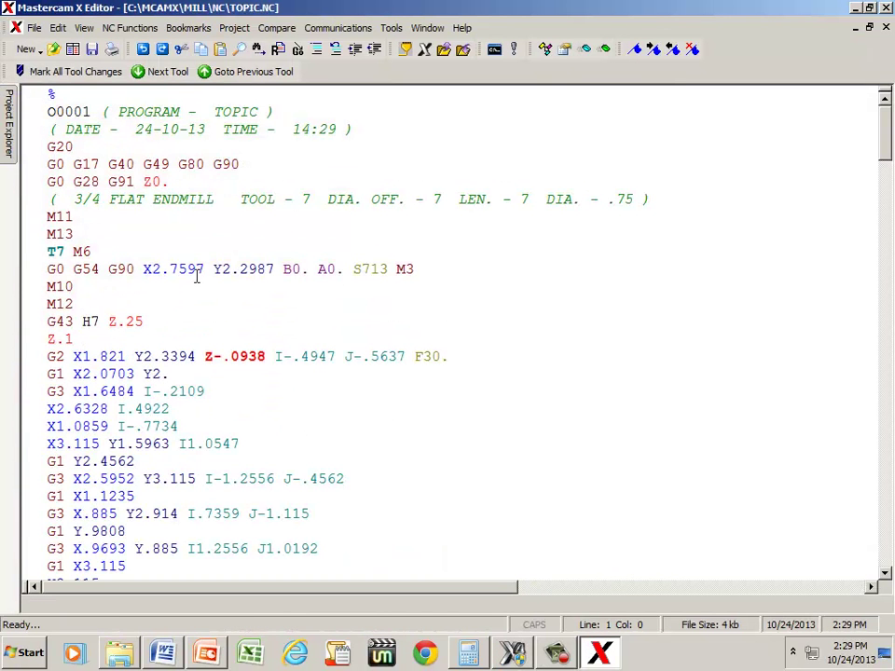
left_click_drag(884, 126, 887, 7)
left_click(554, 656)
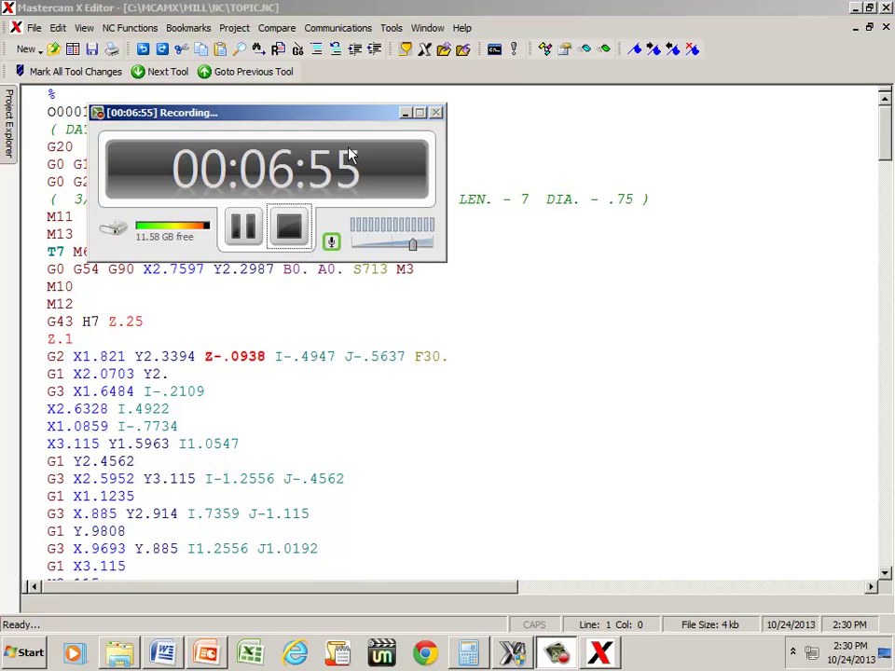